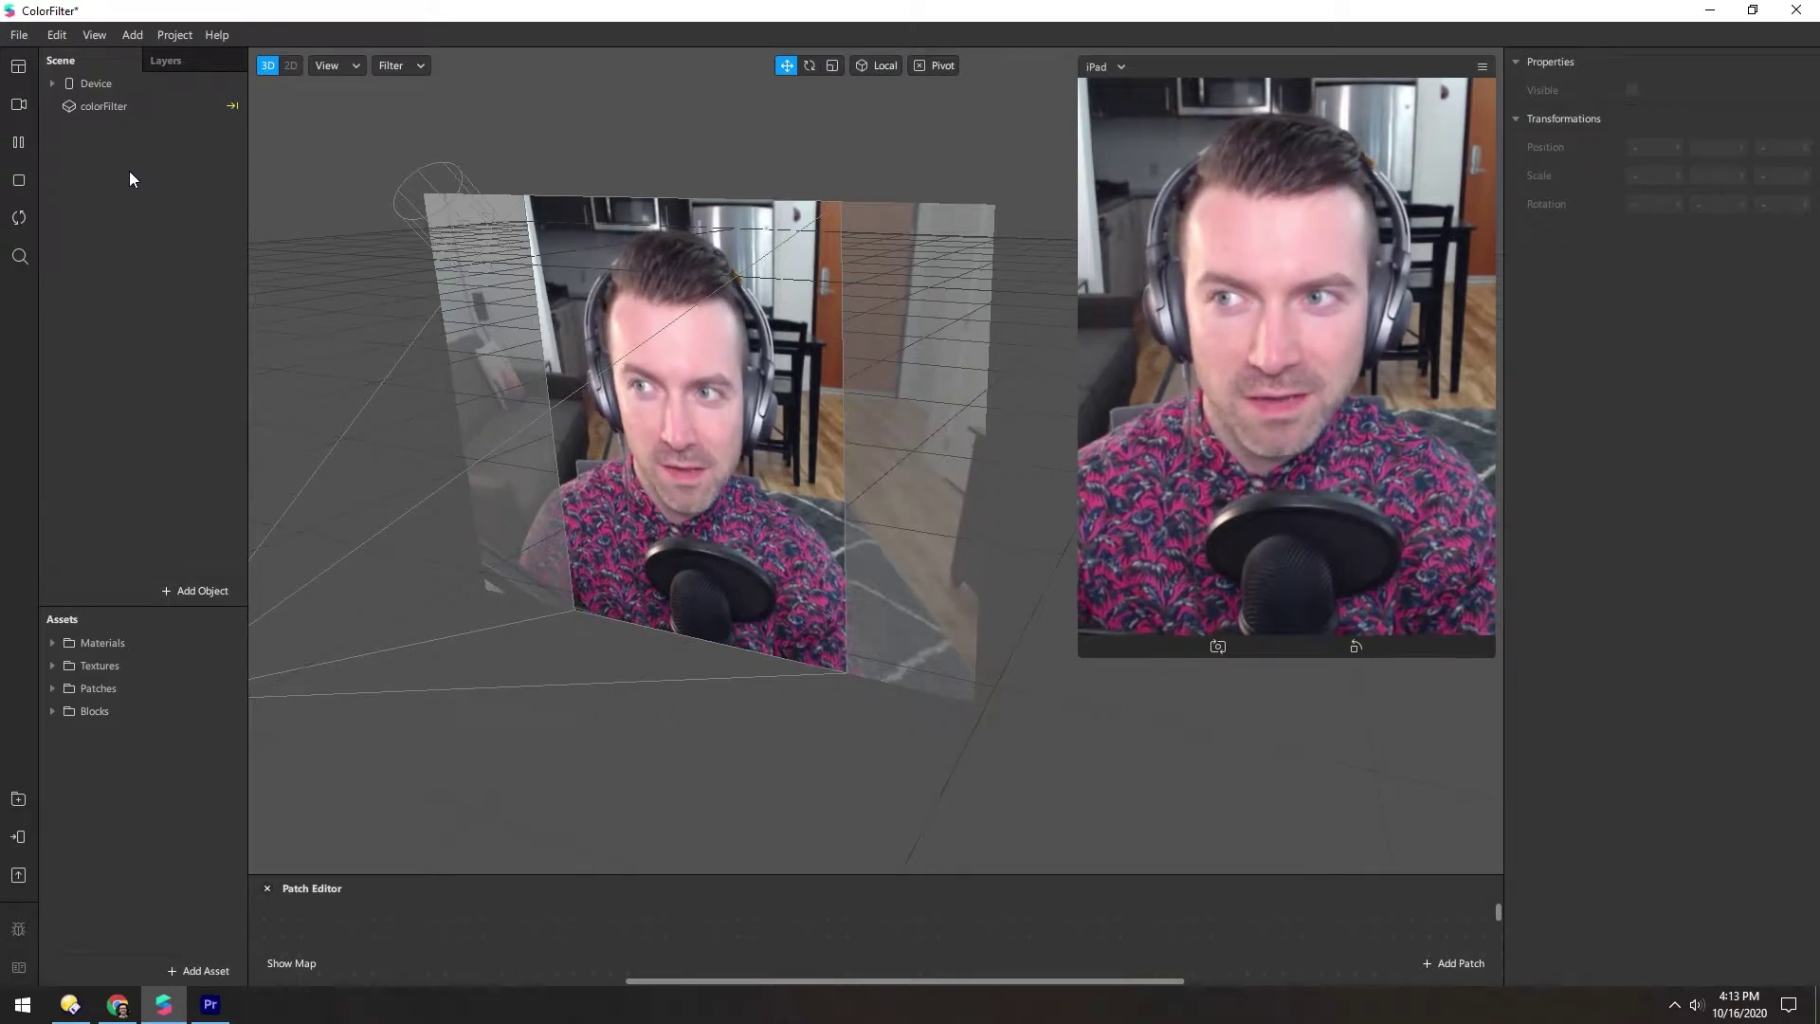
- Tint the colorFilter green (Hue 74.87, Saturation 46.9), expand Device and enlarge the patch graph
left_click(72, 110)
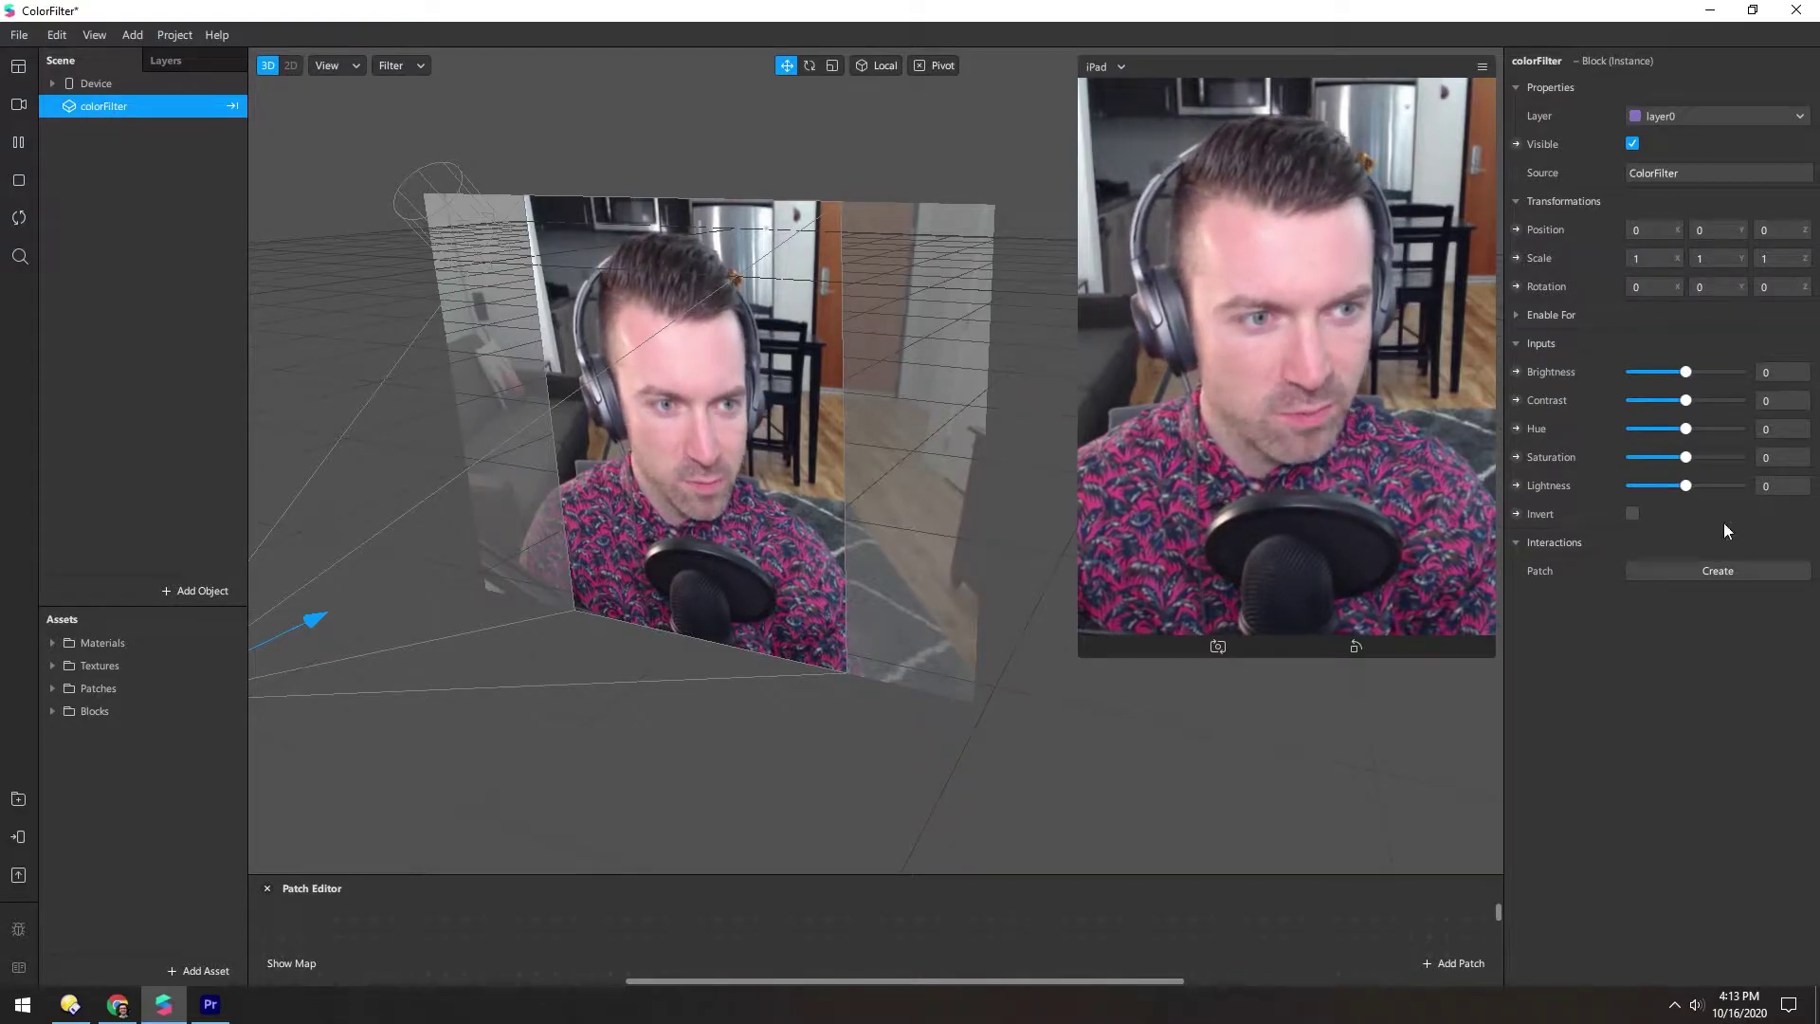
mouse_move(1686, 458)
left_mouse_down()
mouse_move(1722, 463)
mouse_move(1641, 455)
mouse_move(1711, 457)
mouse_move(1710, 434)
left_mouse_up()
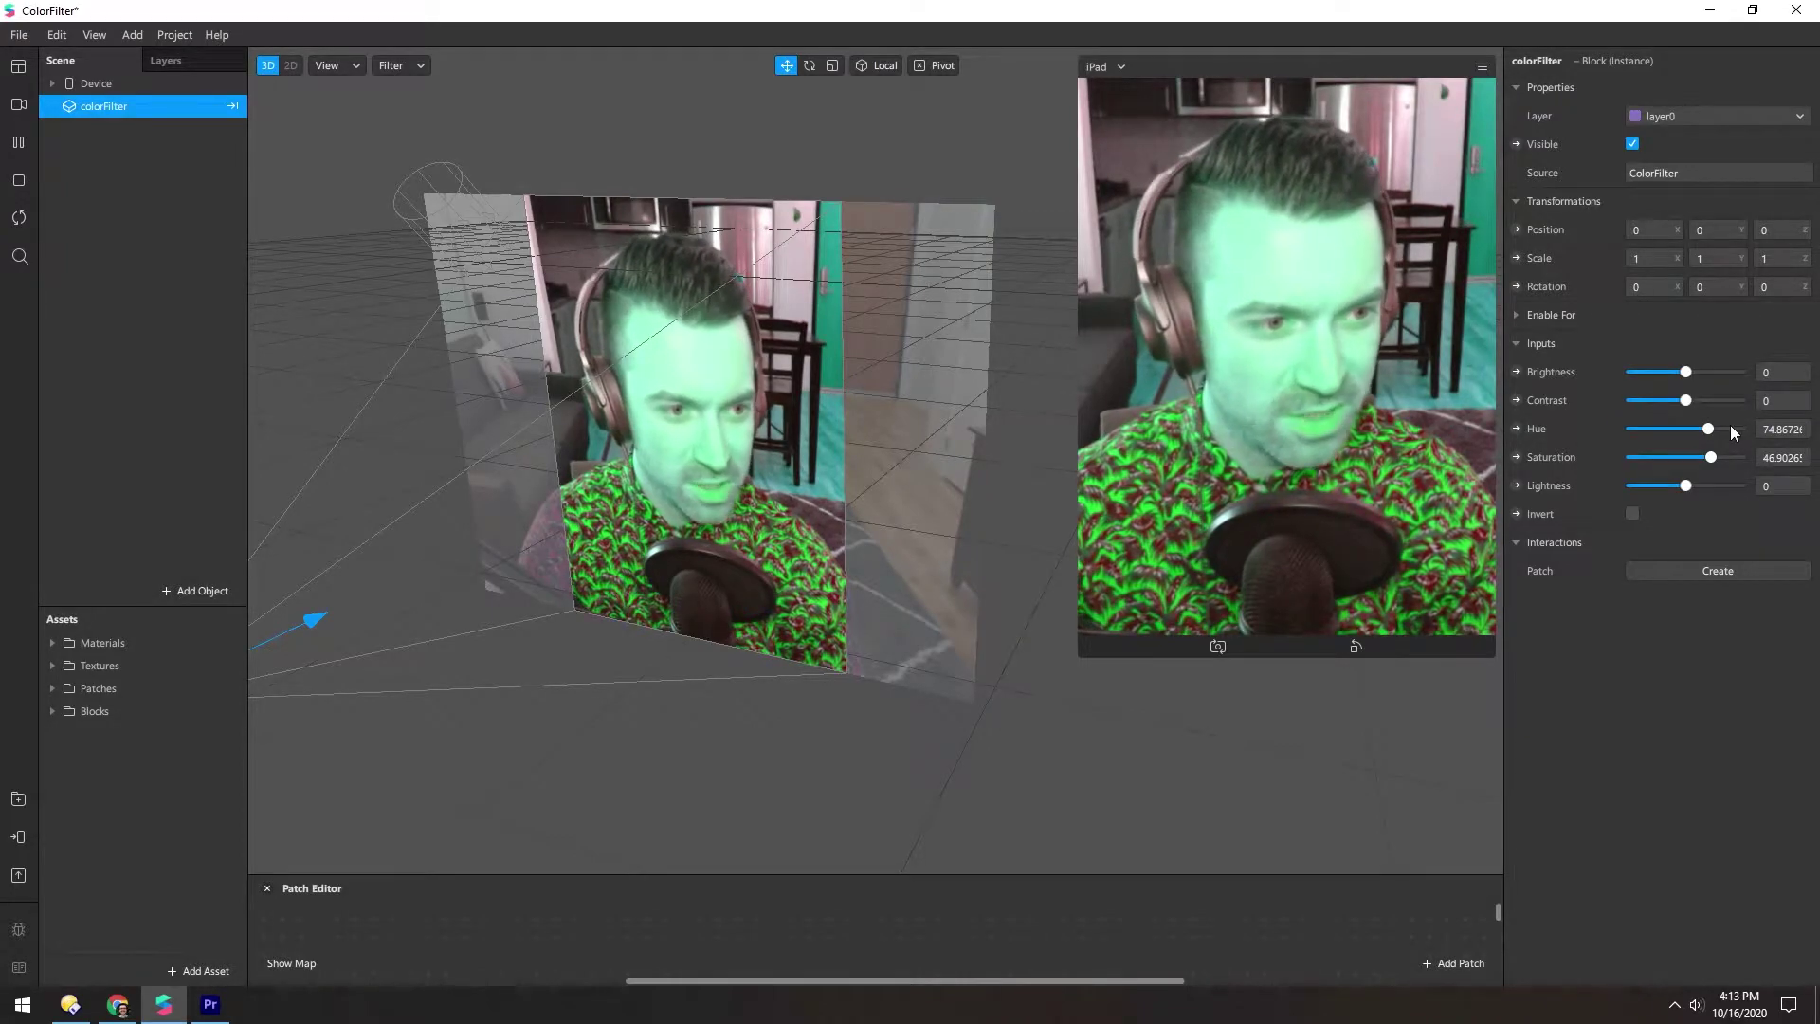
left_click(51, 84)
left_click_drag(537, 874, 502, 482)
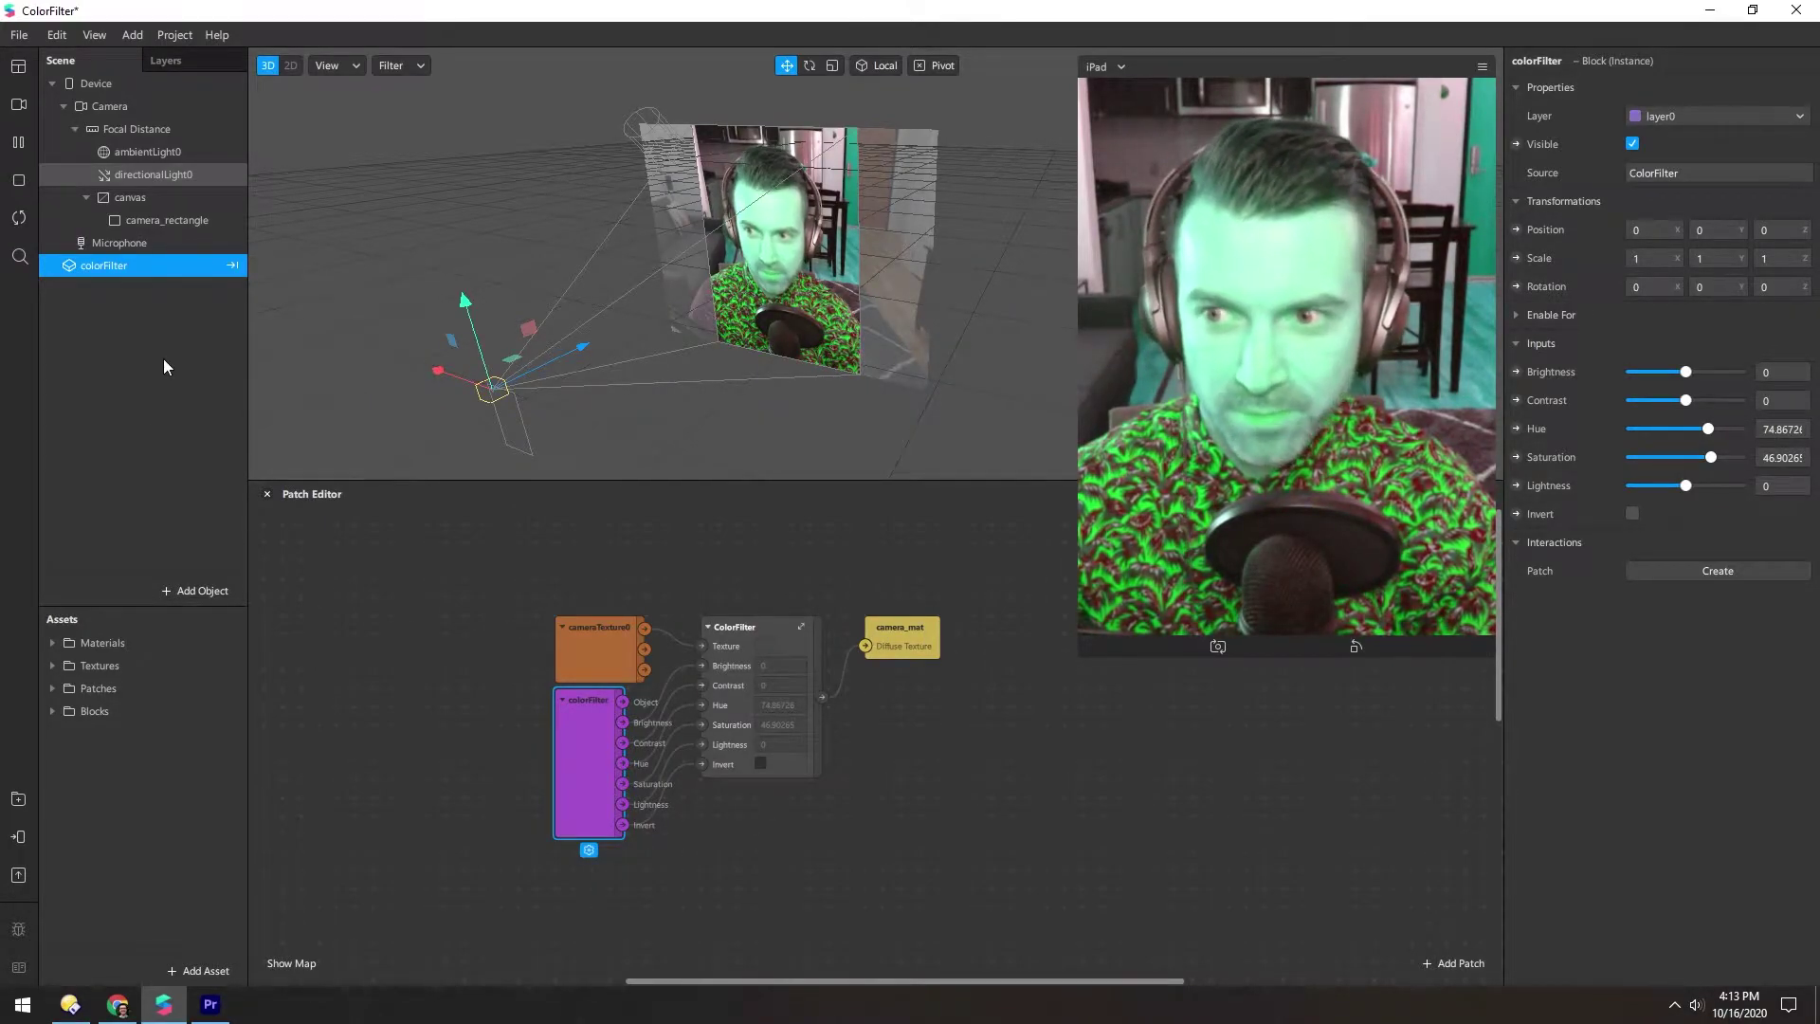
left_click(157, 218)
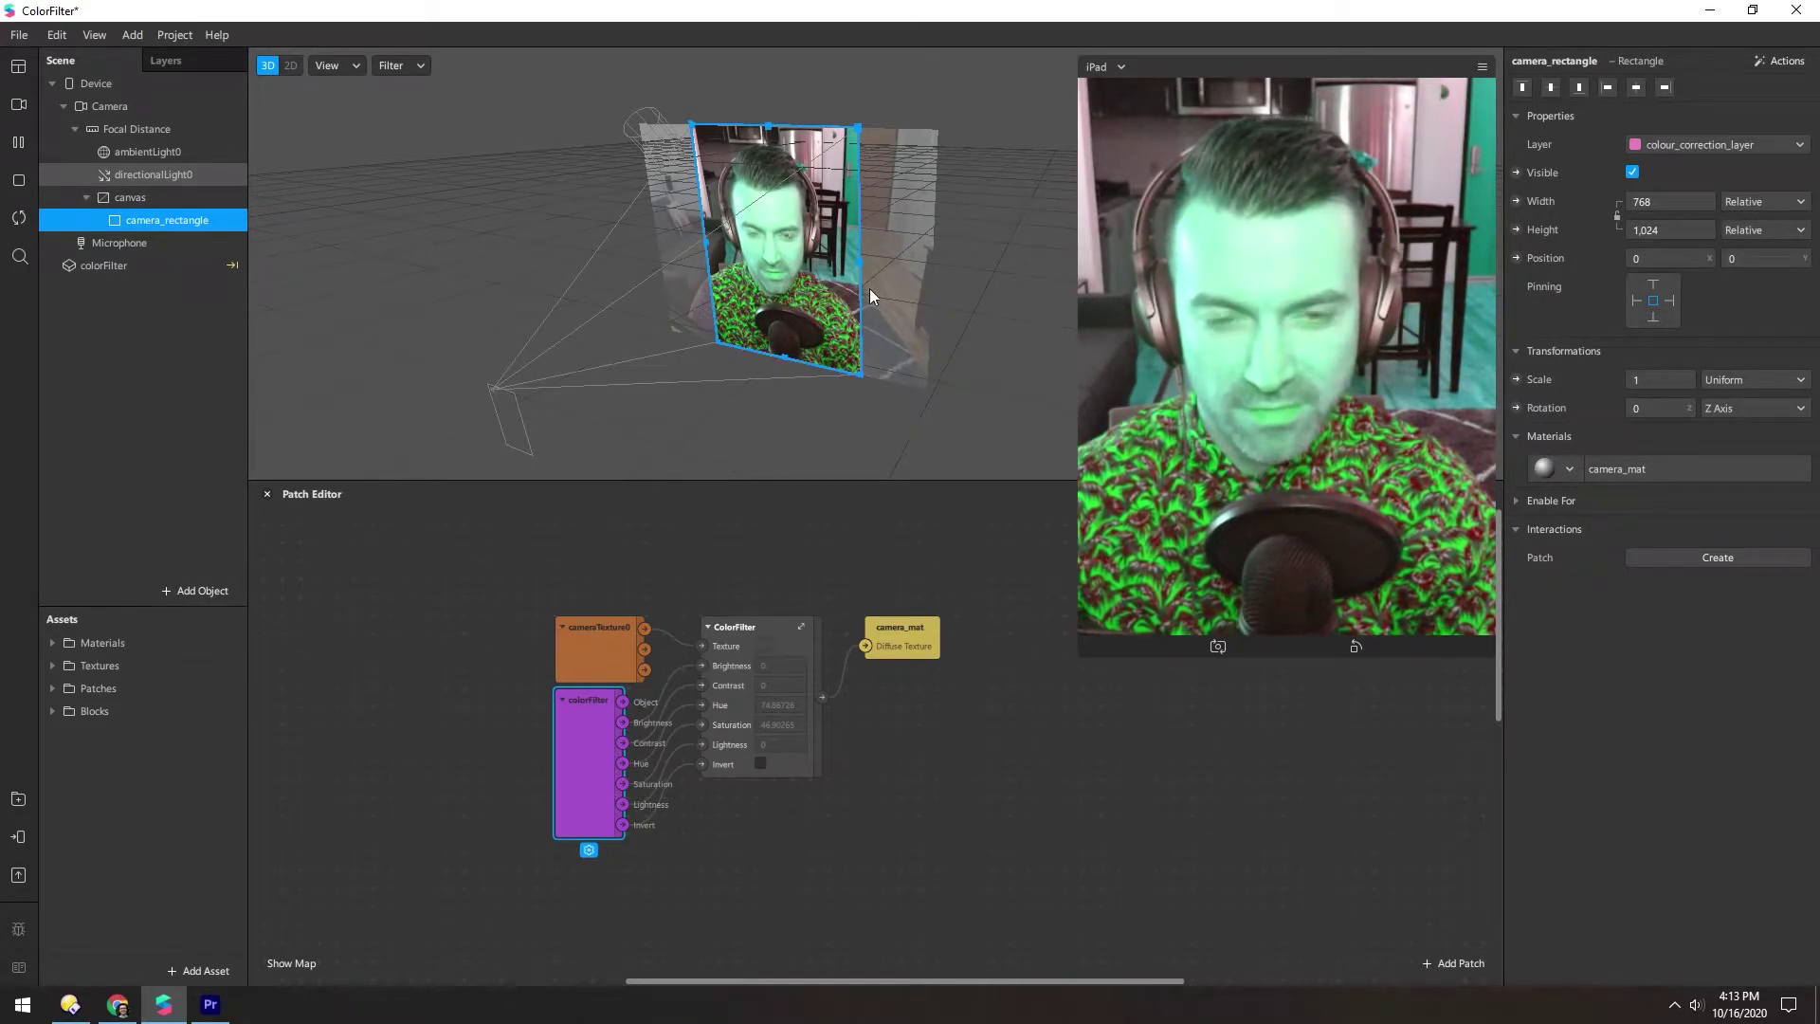
left_click_drag(758, 275, 863, 232)
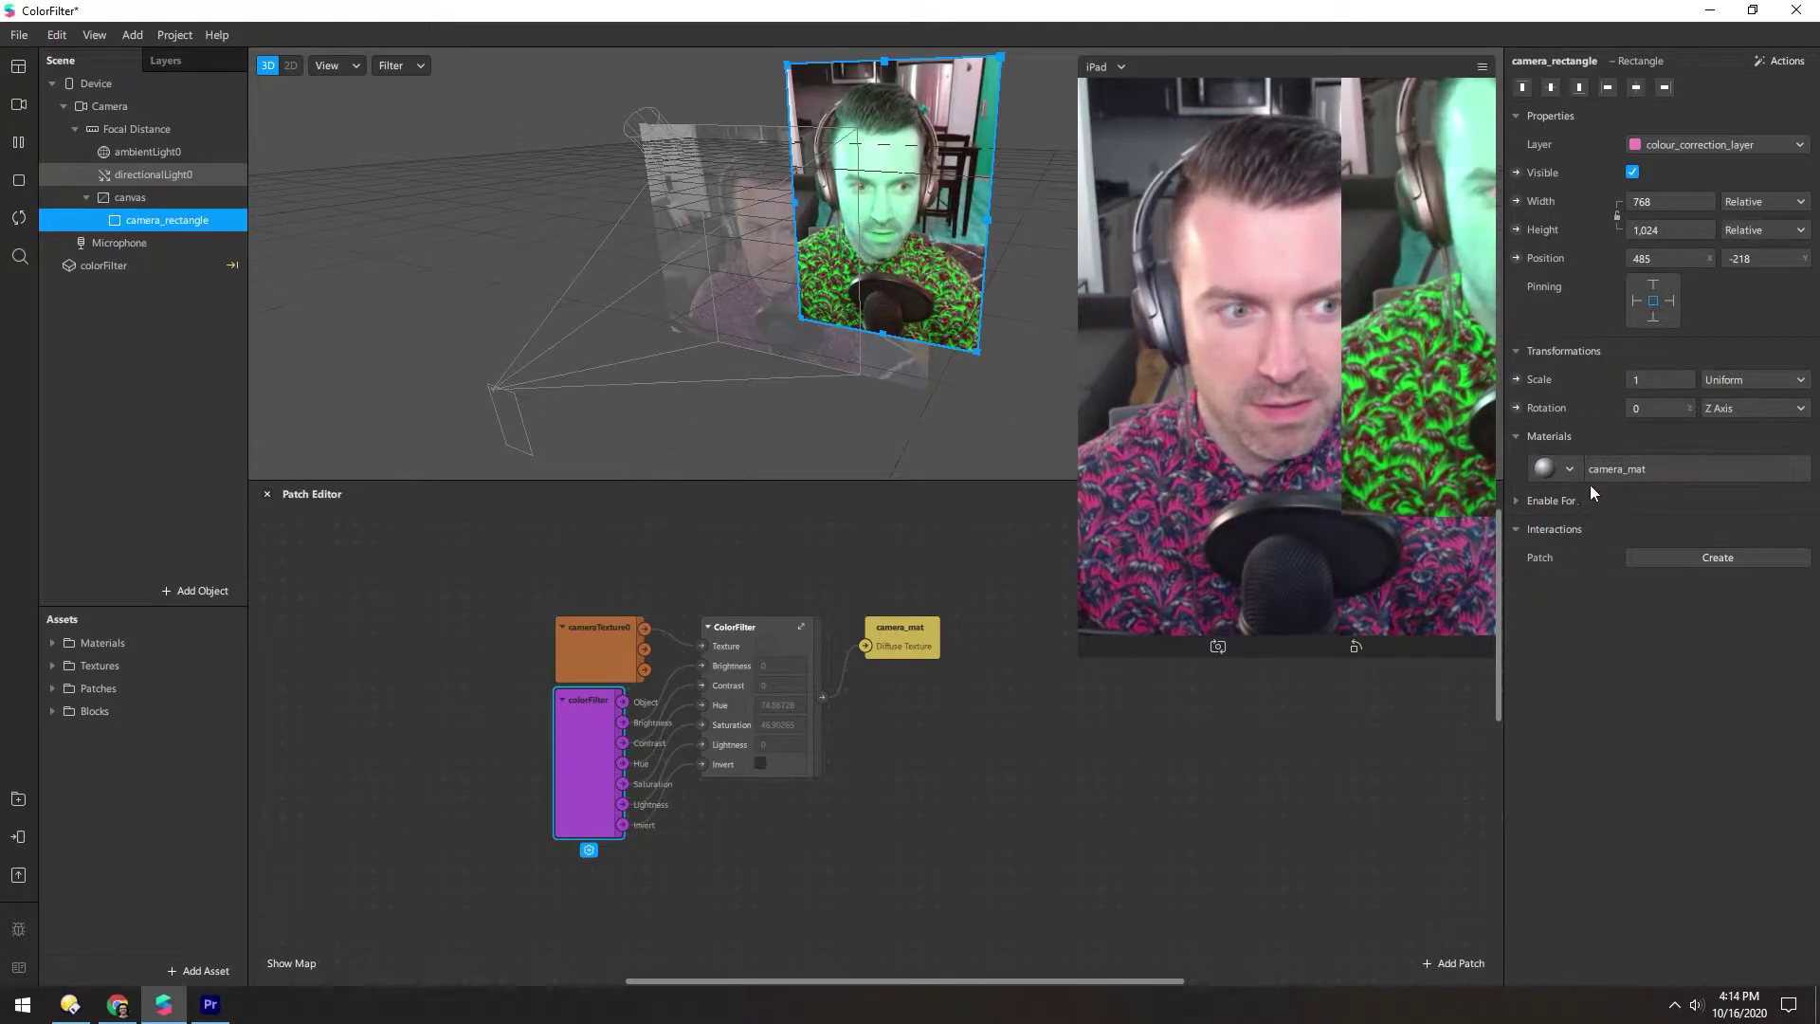
left_click(1641, 469)
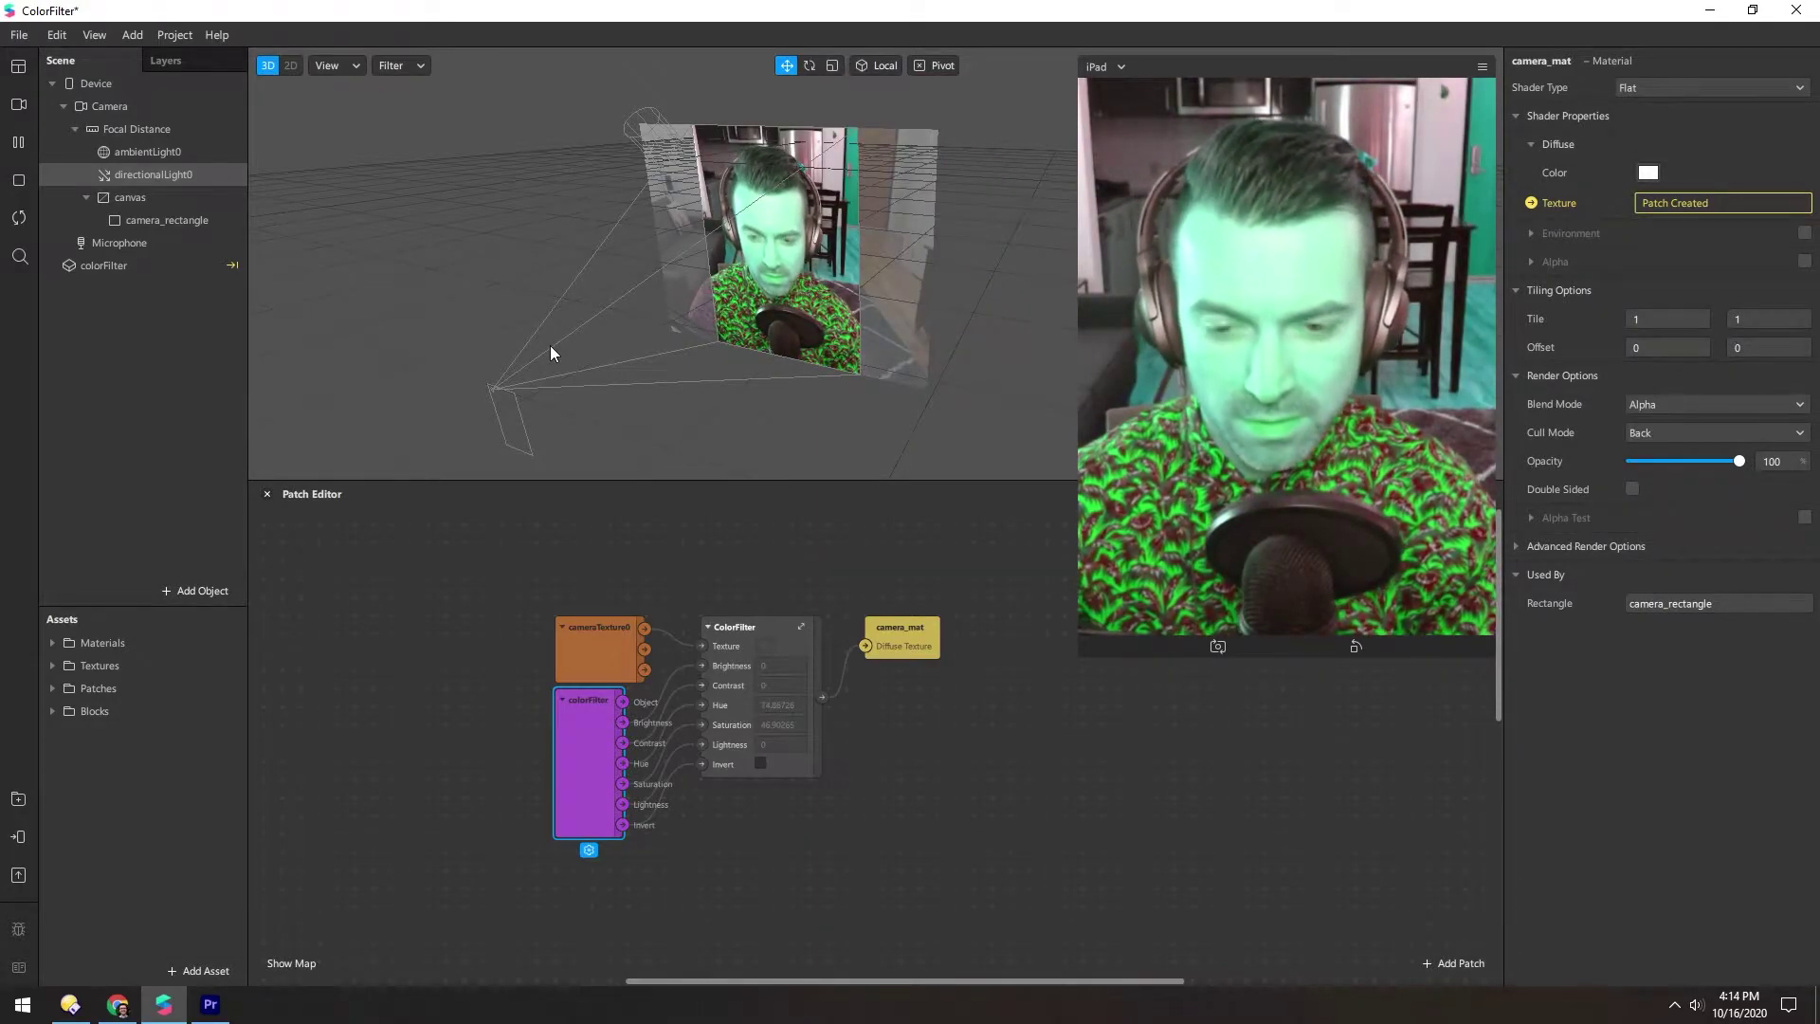
left_click(68, 270)
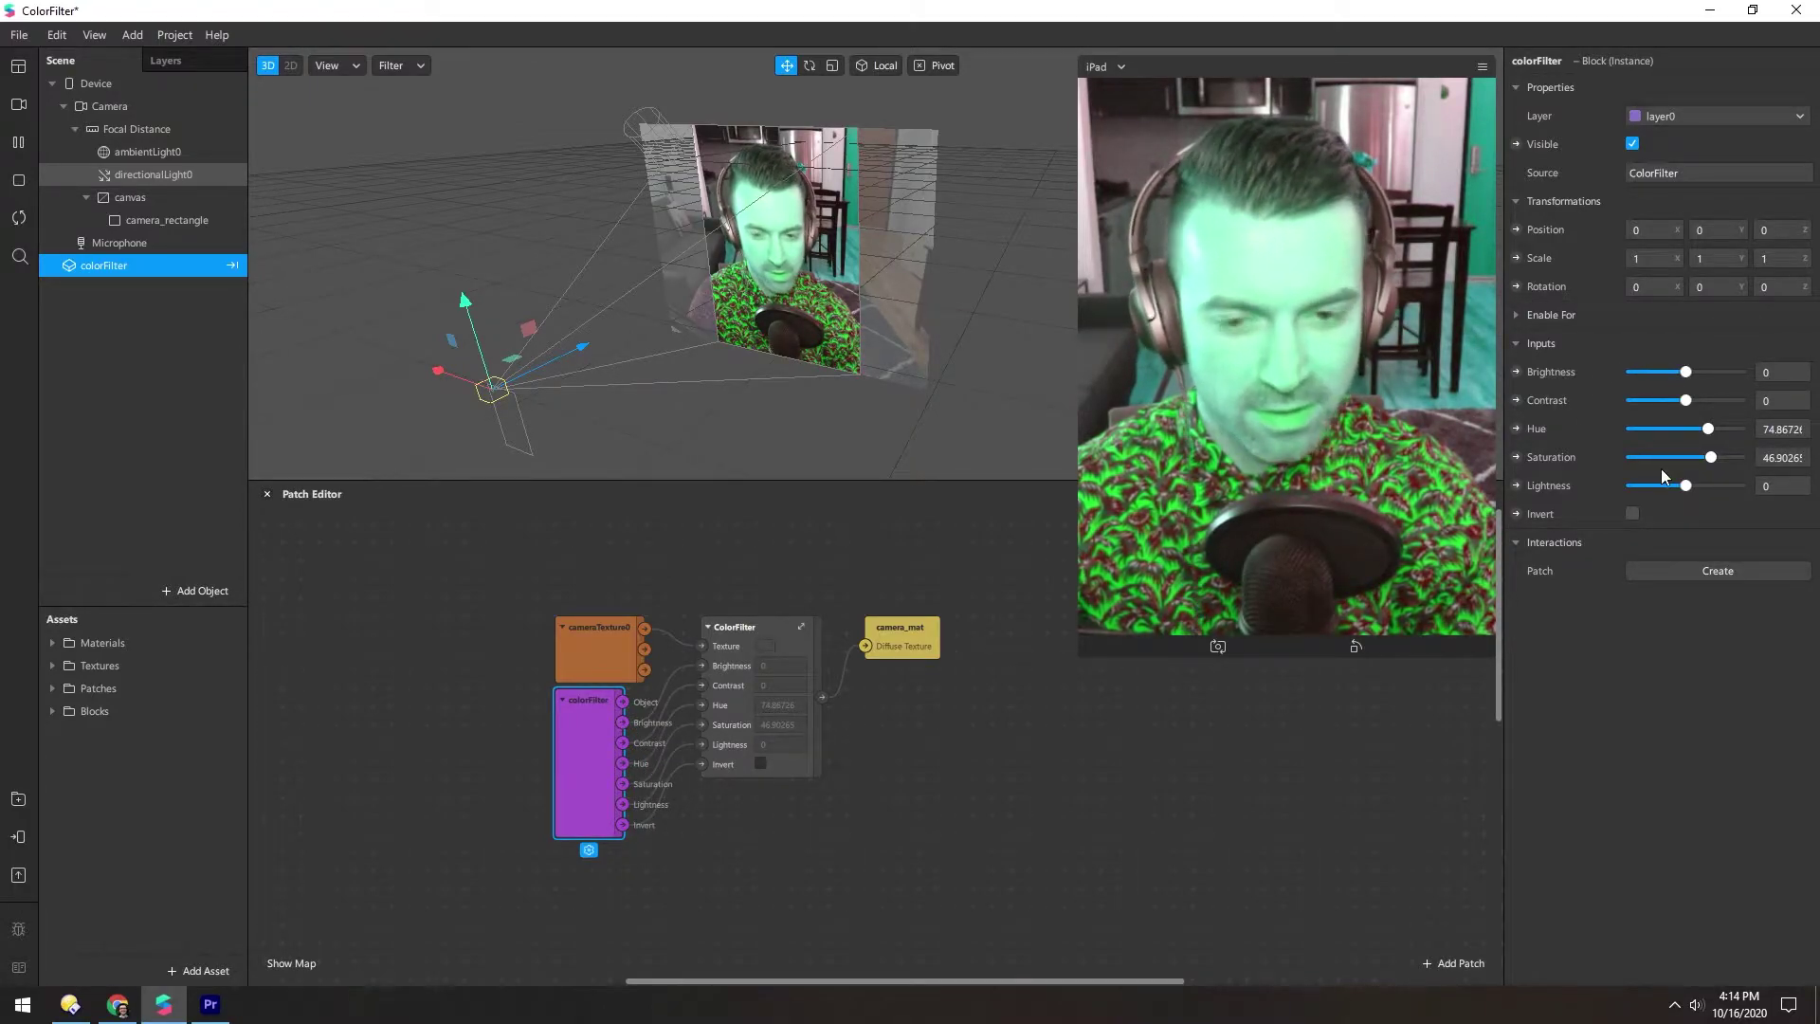
left_click(728, 633)
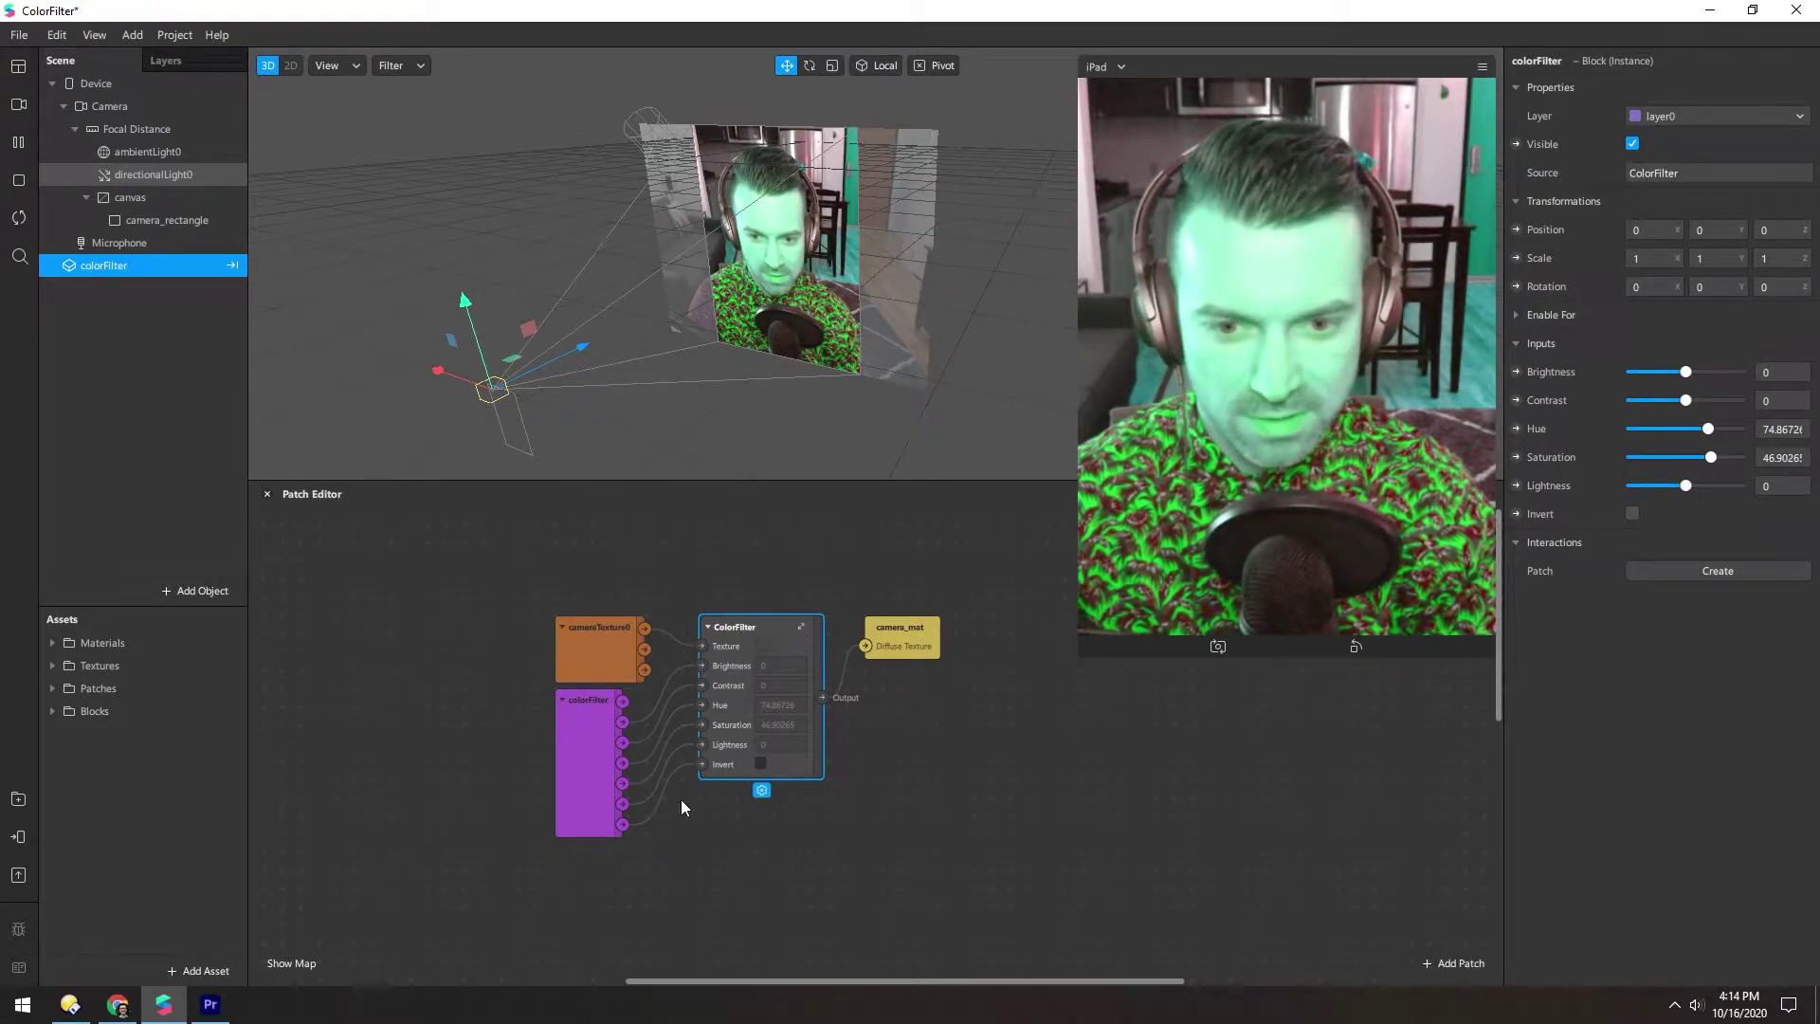
left_click_drag(836, 579, 899, 645)
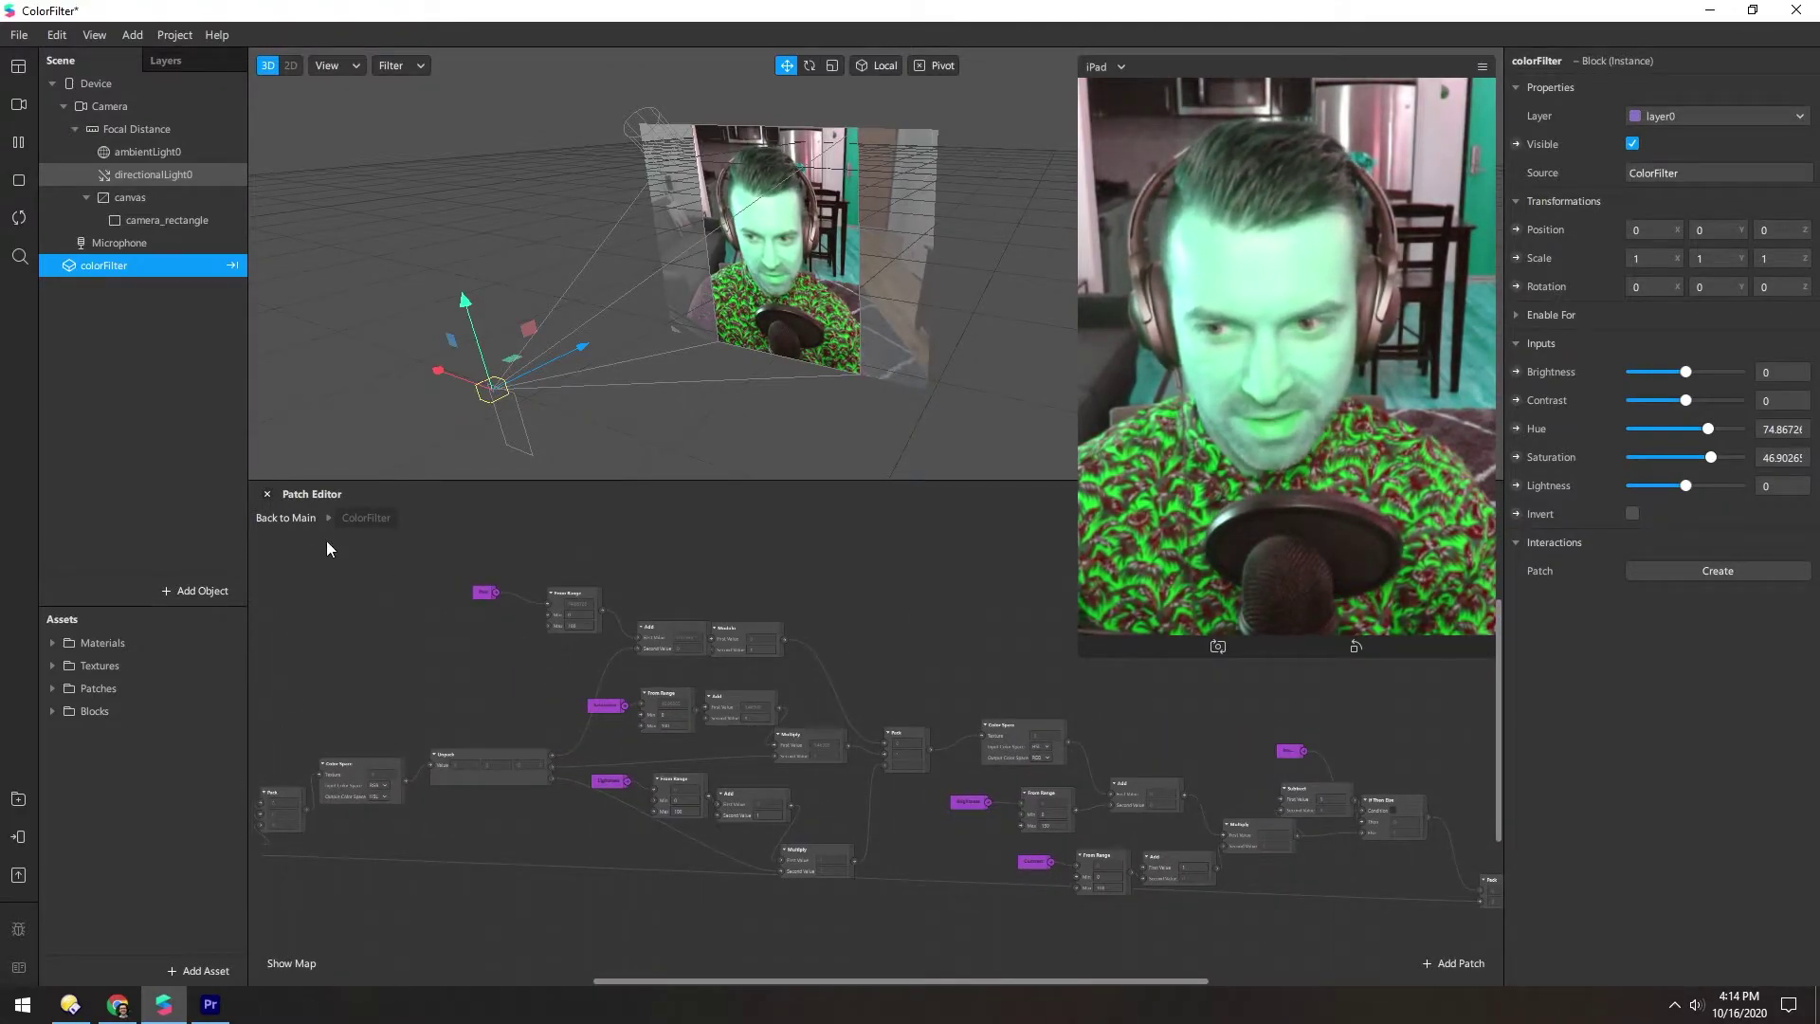
left_click(275, 520)
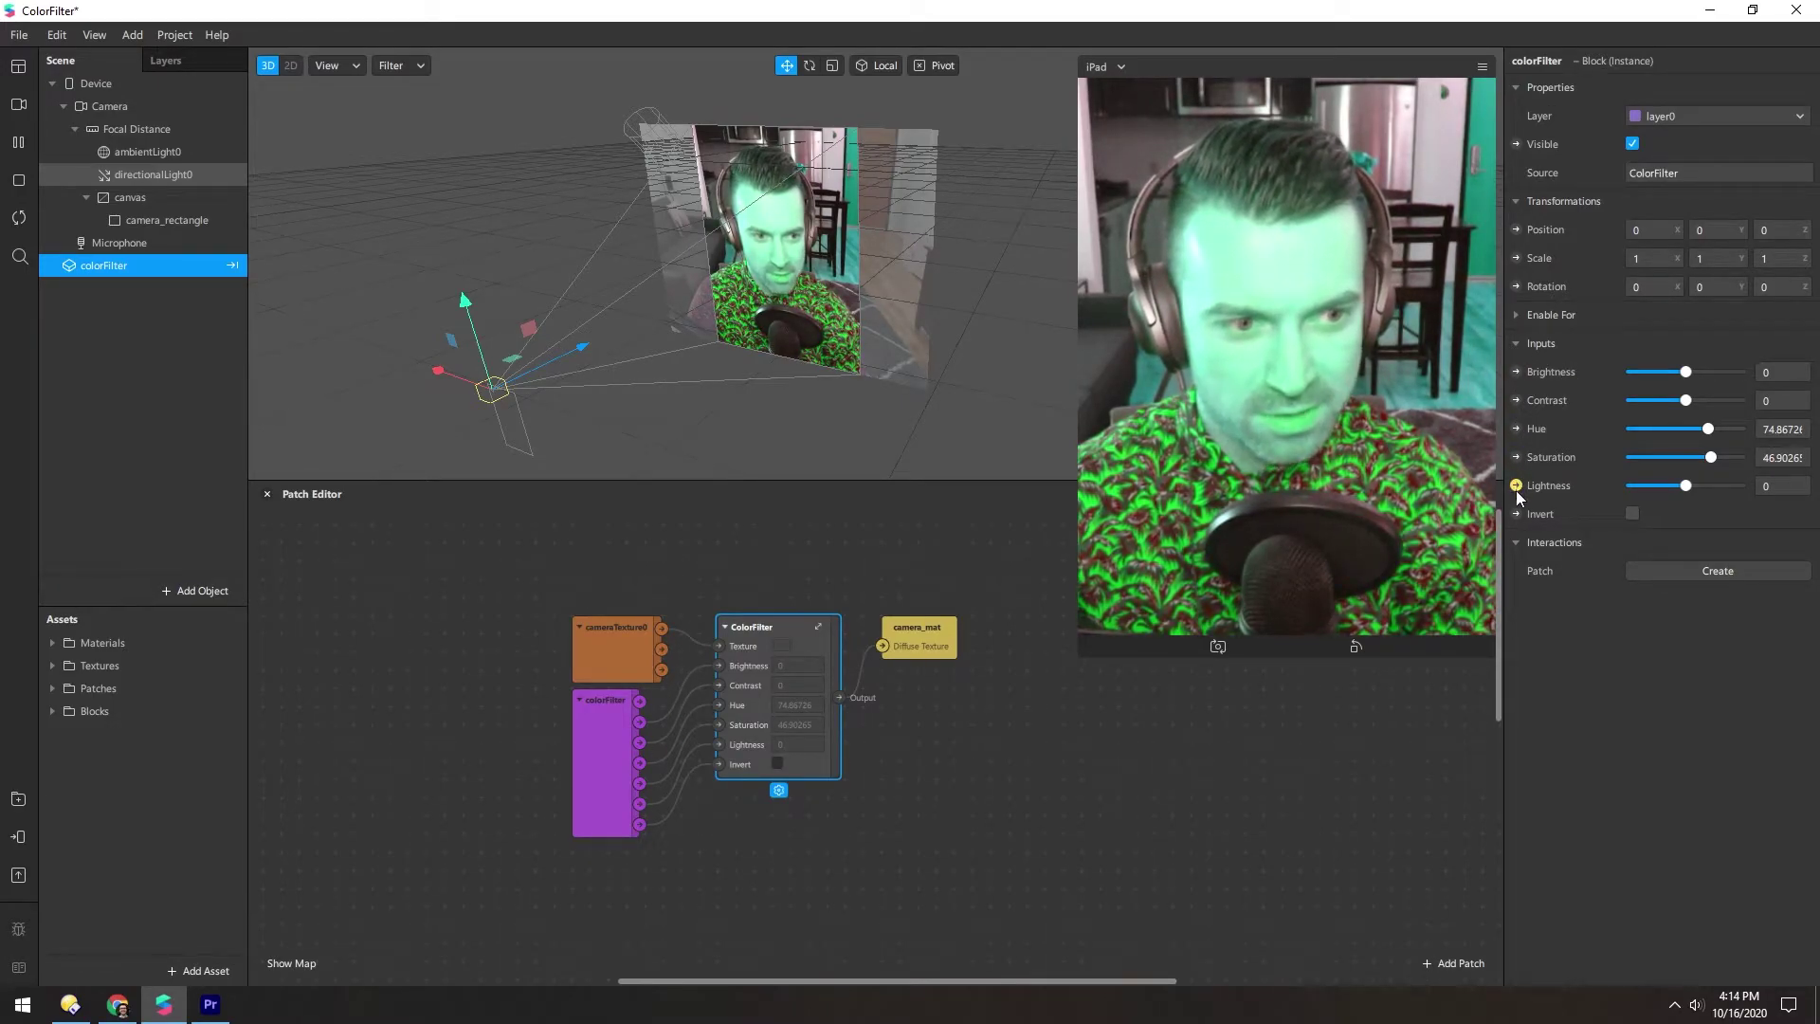
- Create a Hue patch feeding ColorFilter's Hue and add a Runtime patch to the graph
left_click(1517, 429)
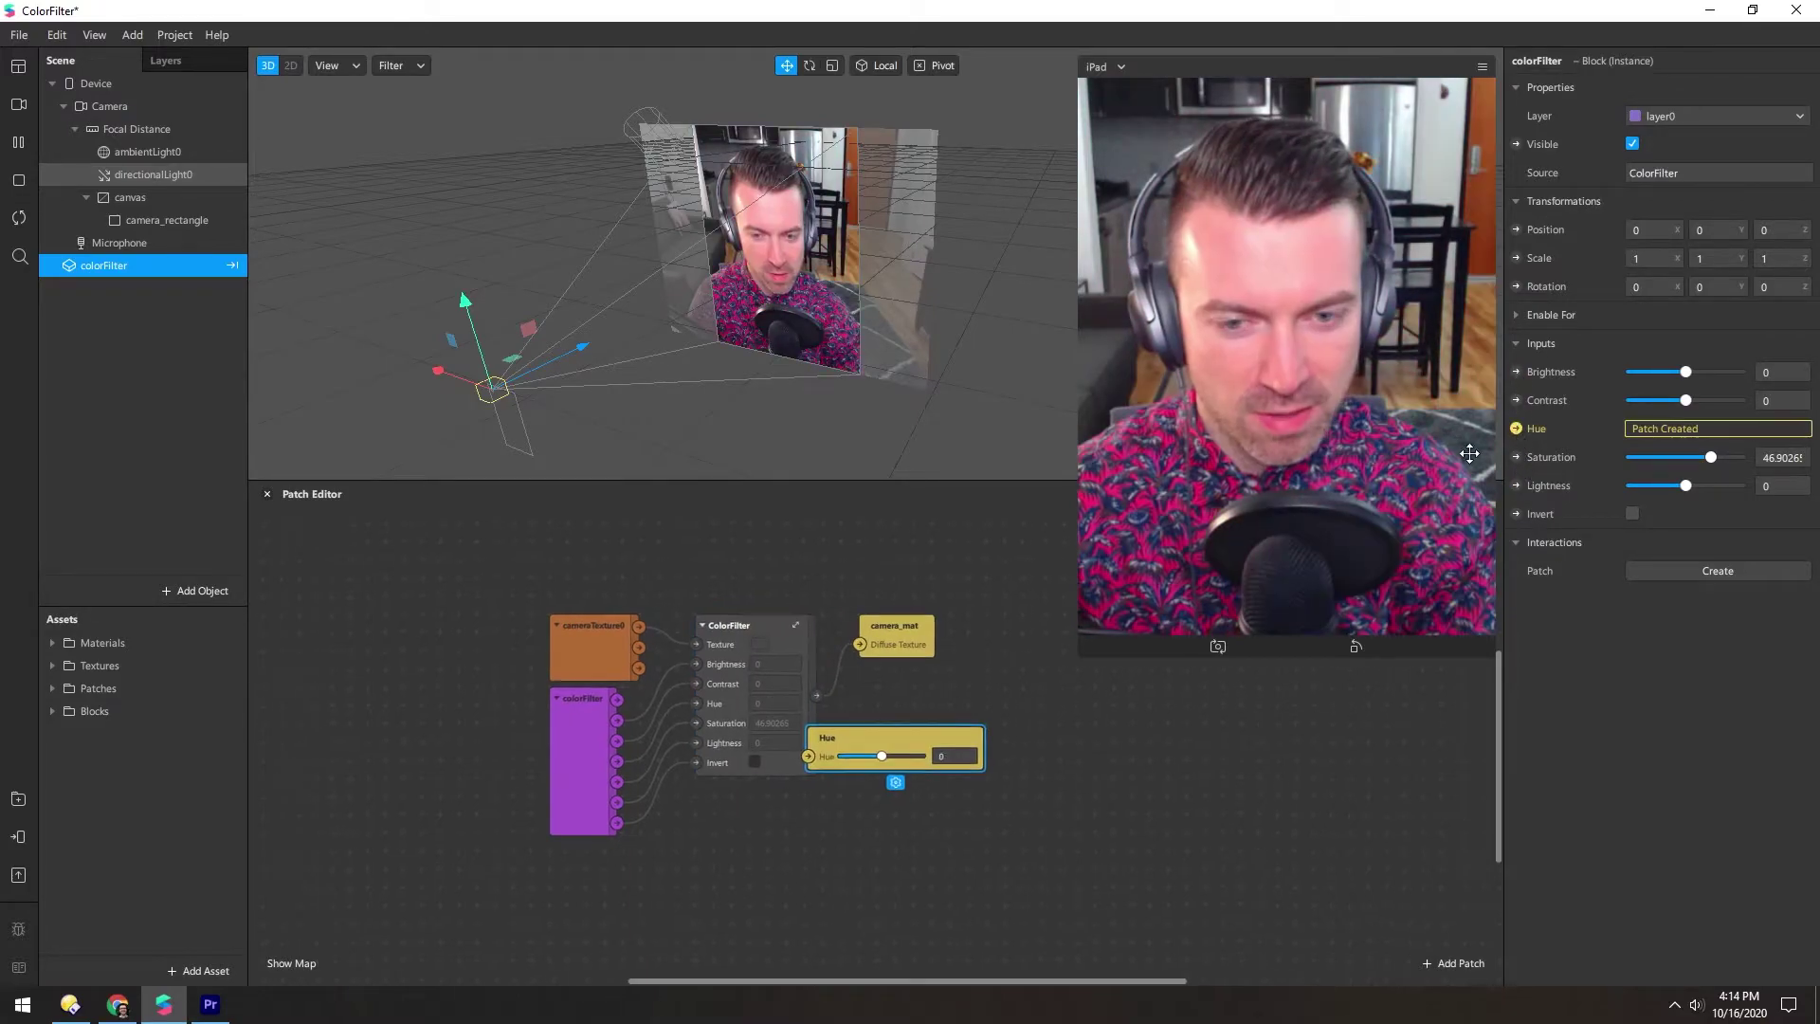
left_click_drag(808, 823, 822, 583)
double_click(459, 588)
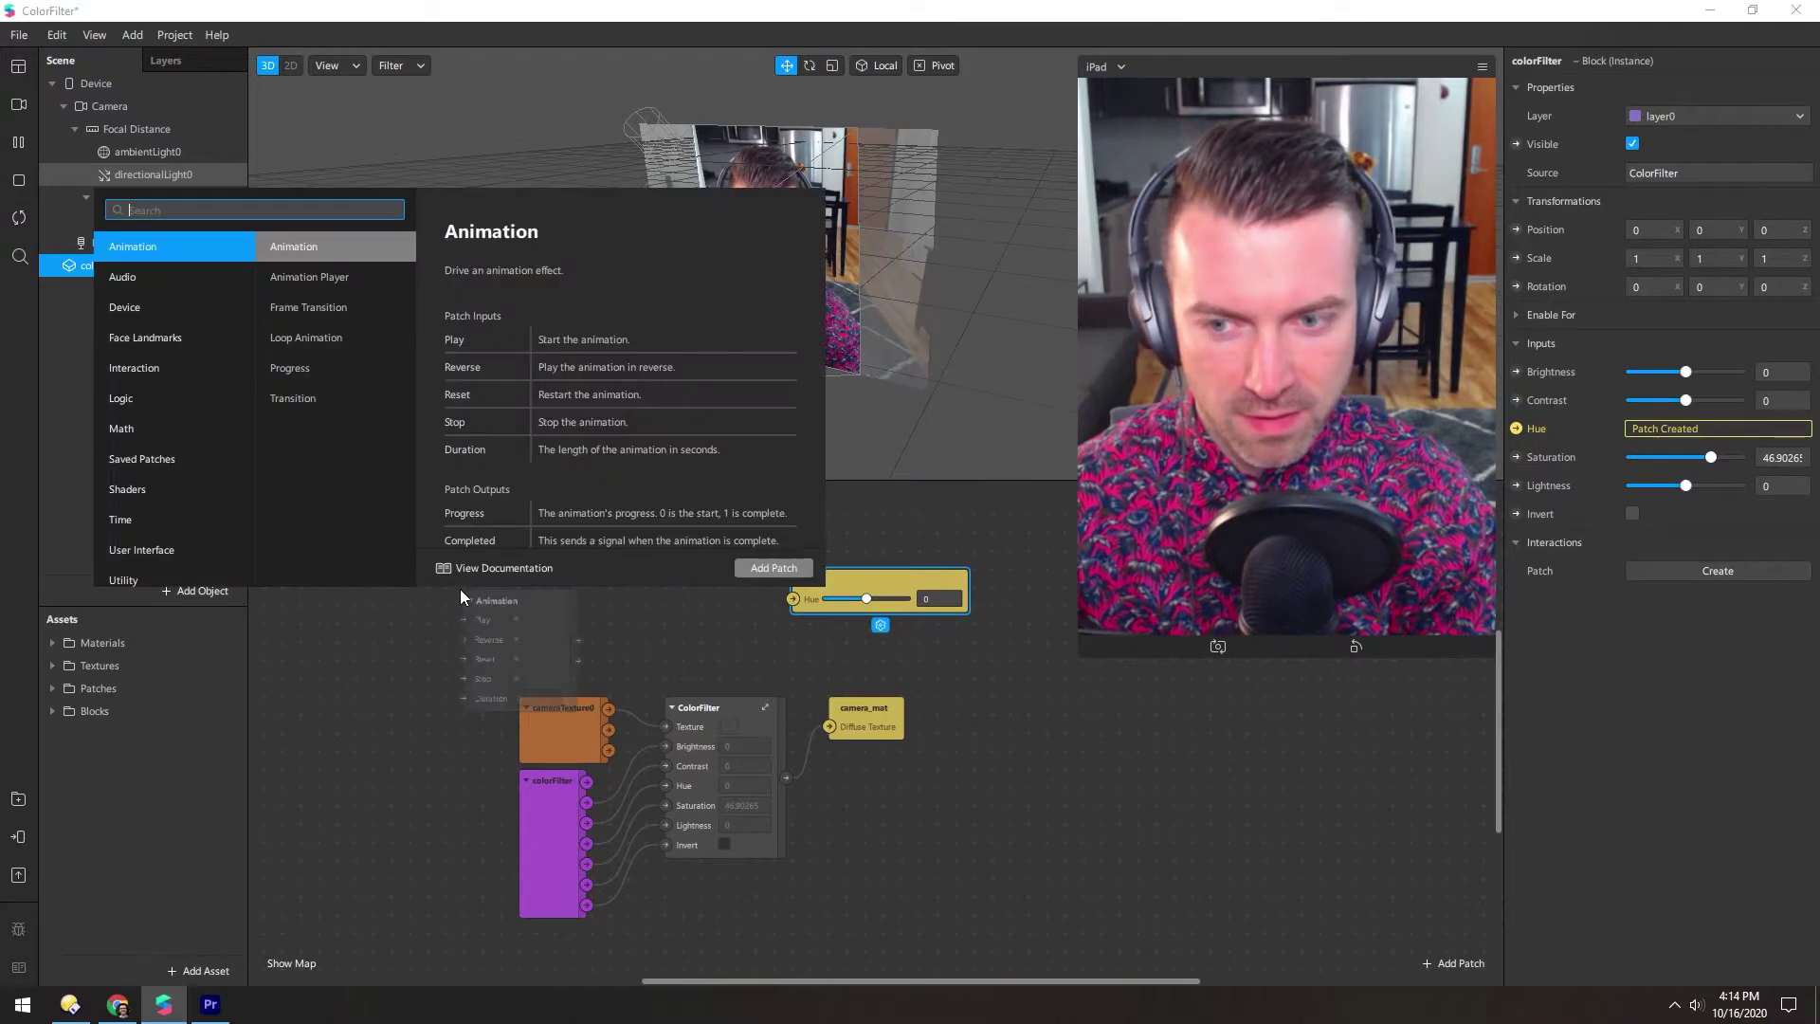
type("run")
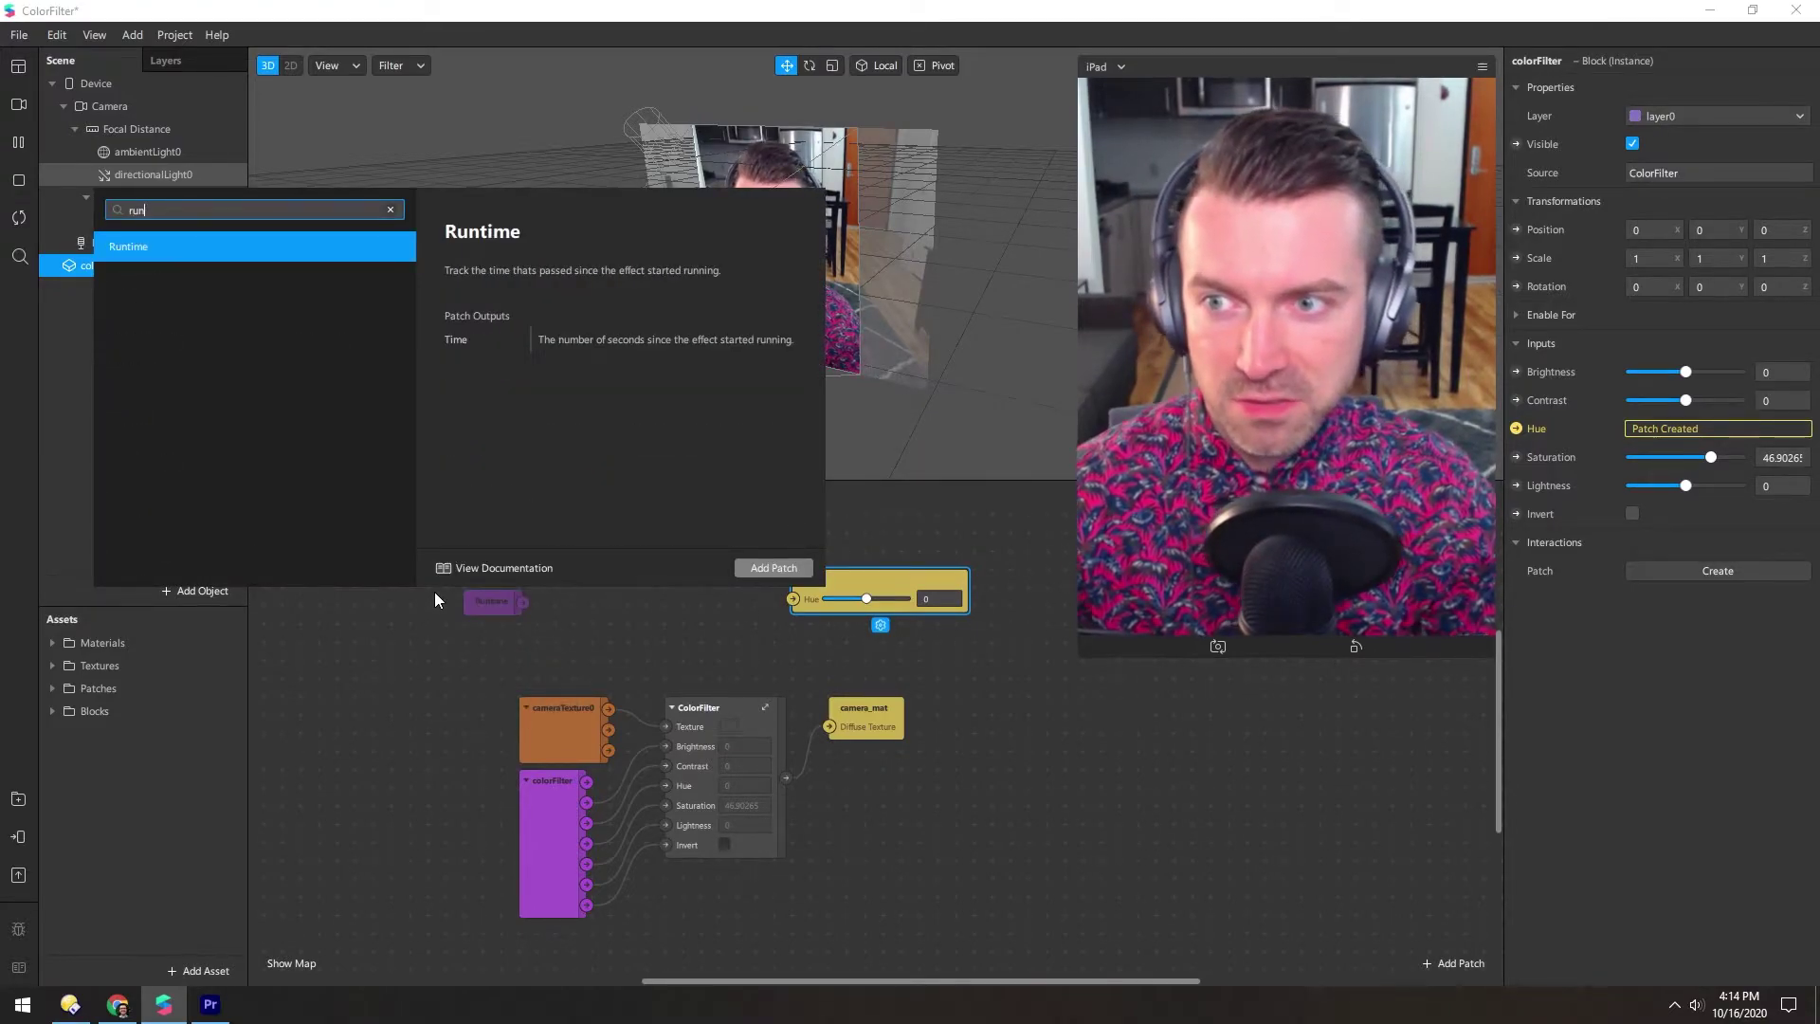
key("Return")
- Multiply Runtime by 10 and wire the Multiply result into the Hue patch
left_click_drag(523, 601, 593, 566)
type("mult")
key("Return")
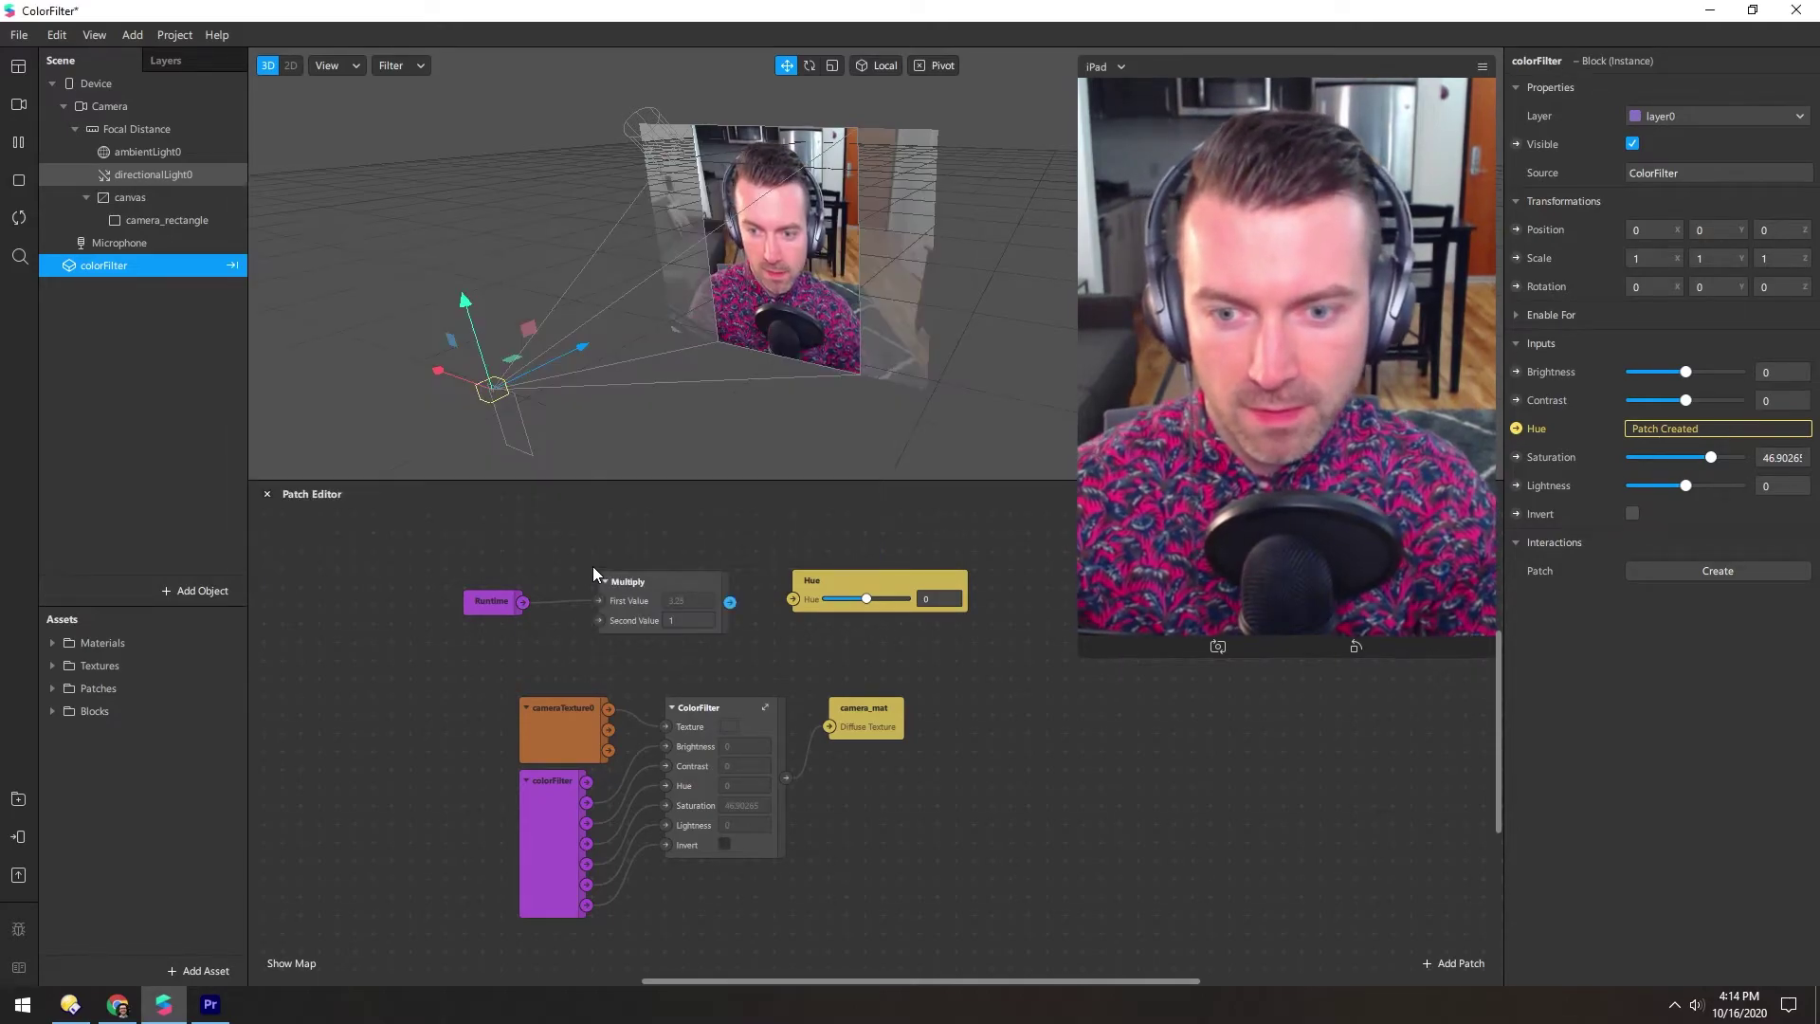
left_click(685, 621)
type("10")
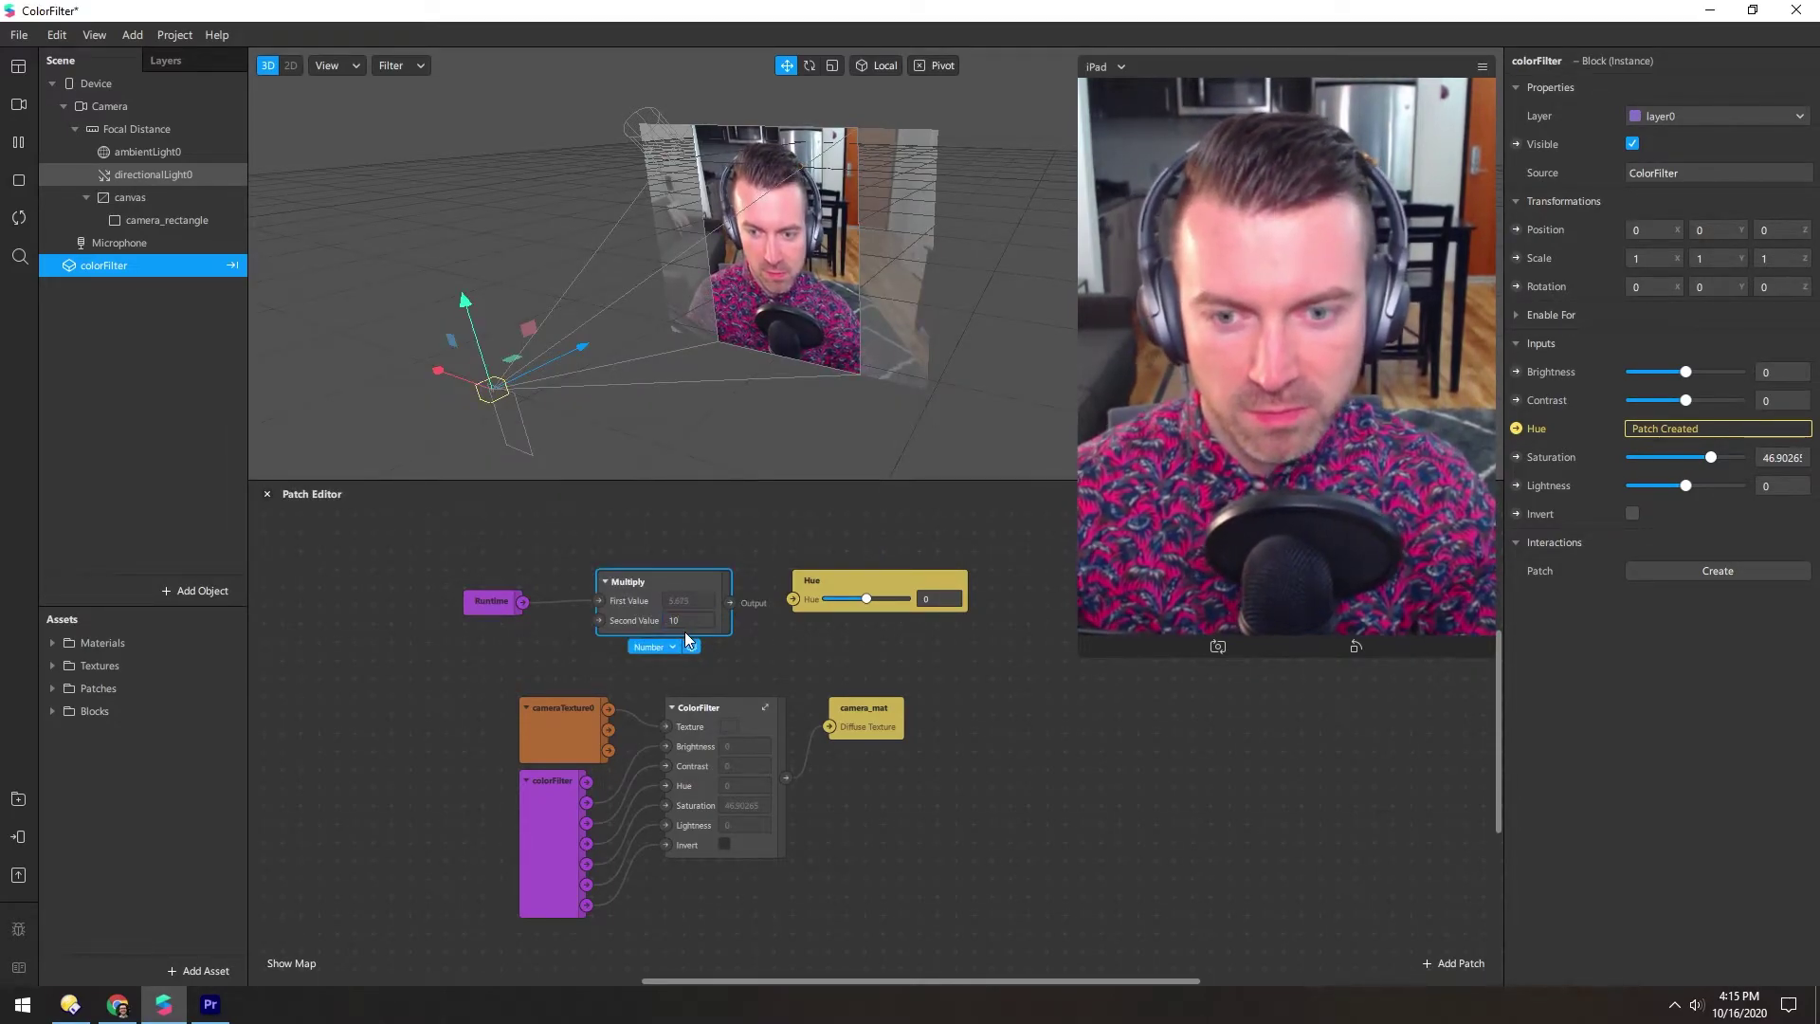
left_click_drag(730, 603, 792, 600)
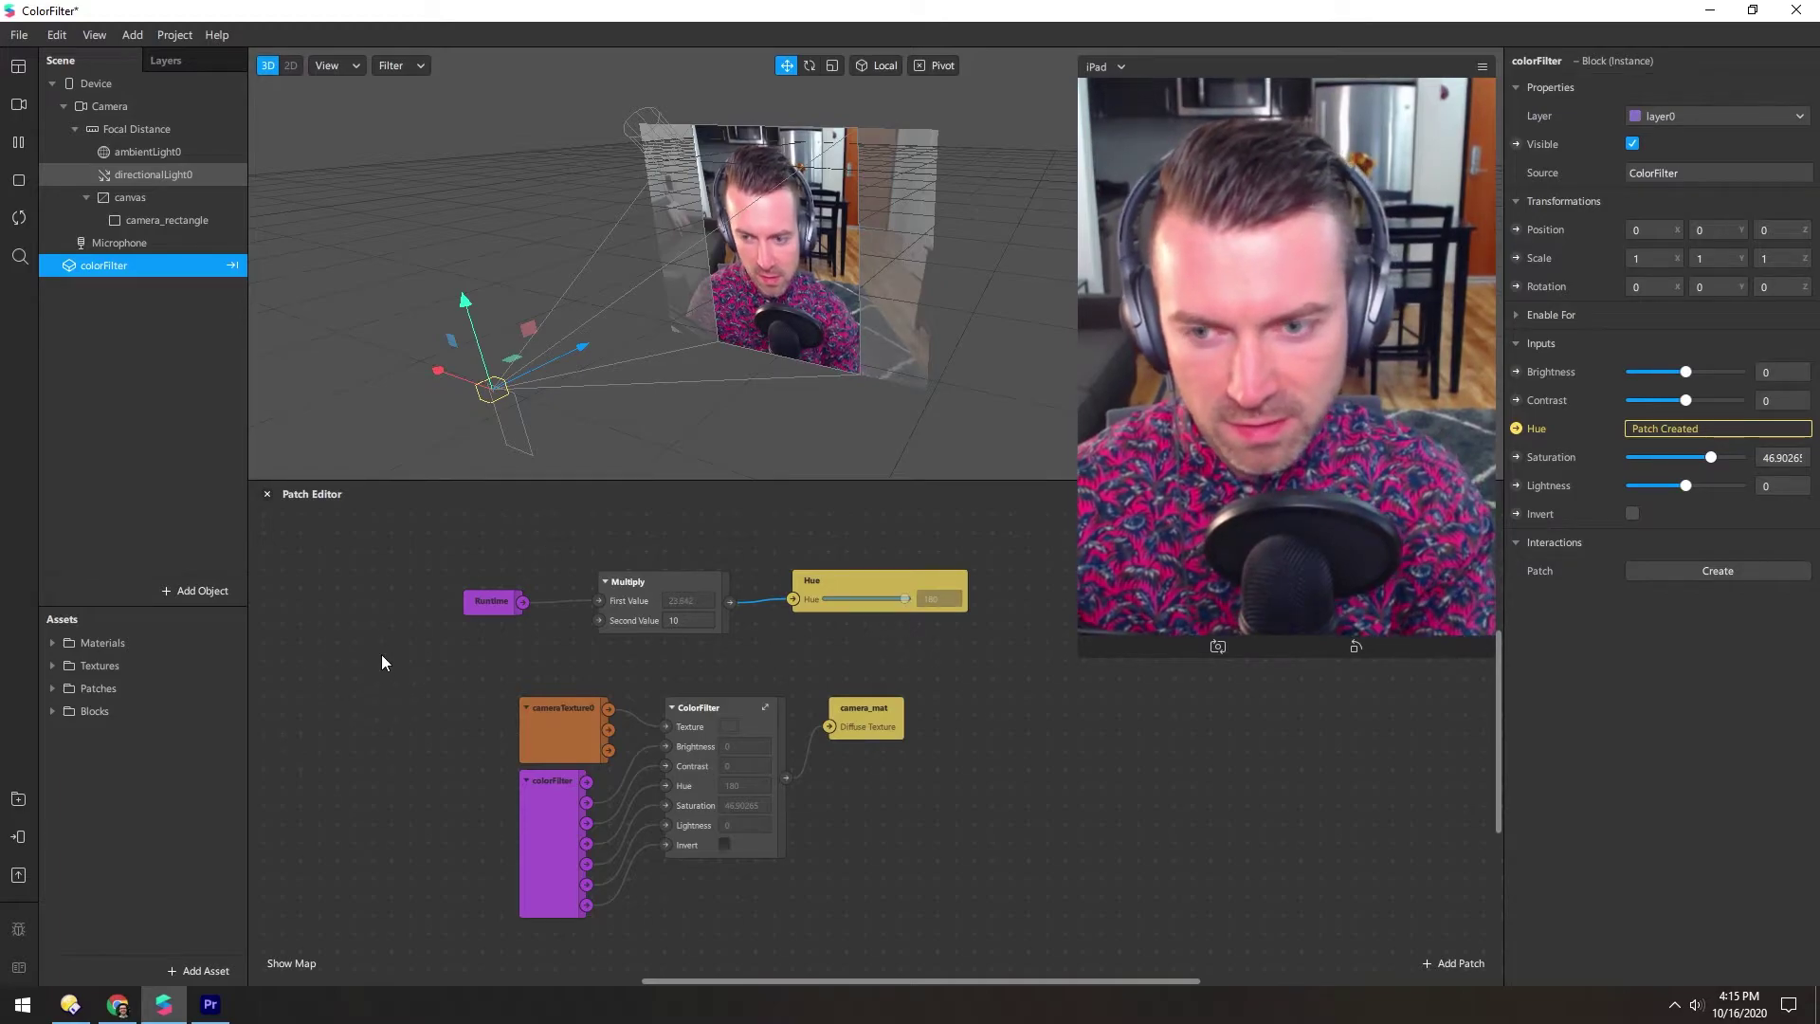
scroll(468, 731, "up", 2)
- Add a Loop Animation patch with a Transition patch wired to its Progress output
right_click(569, 571)
type("l")
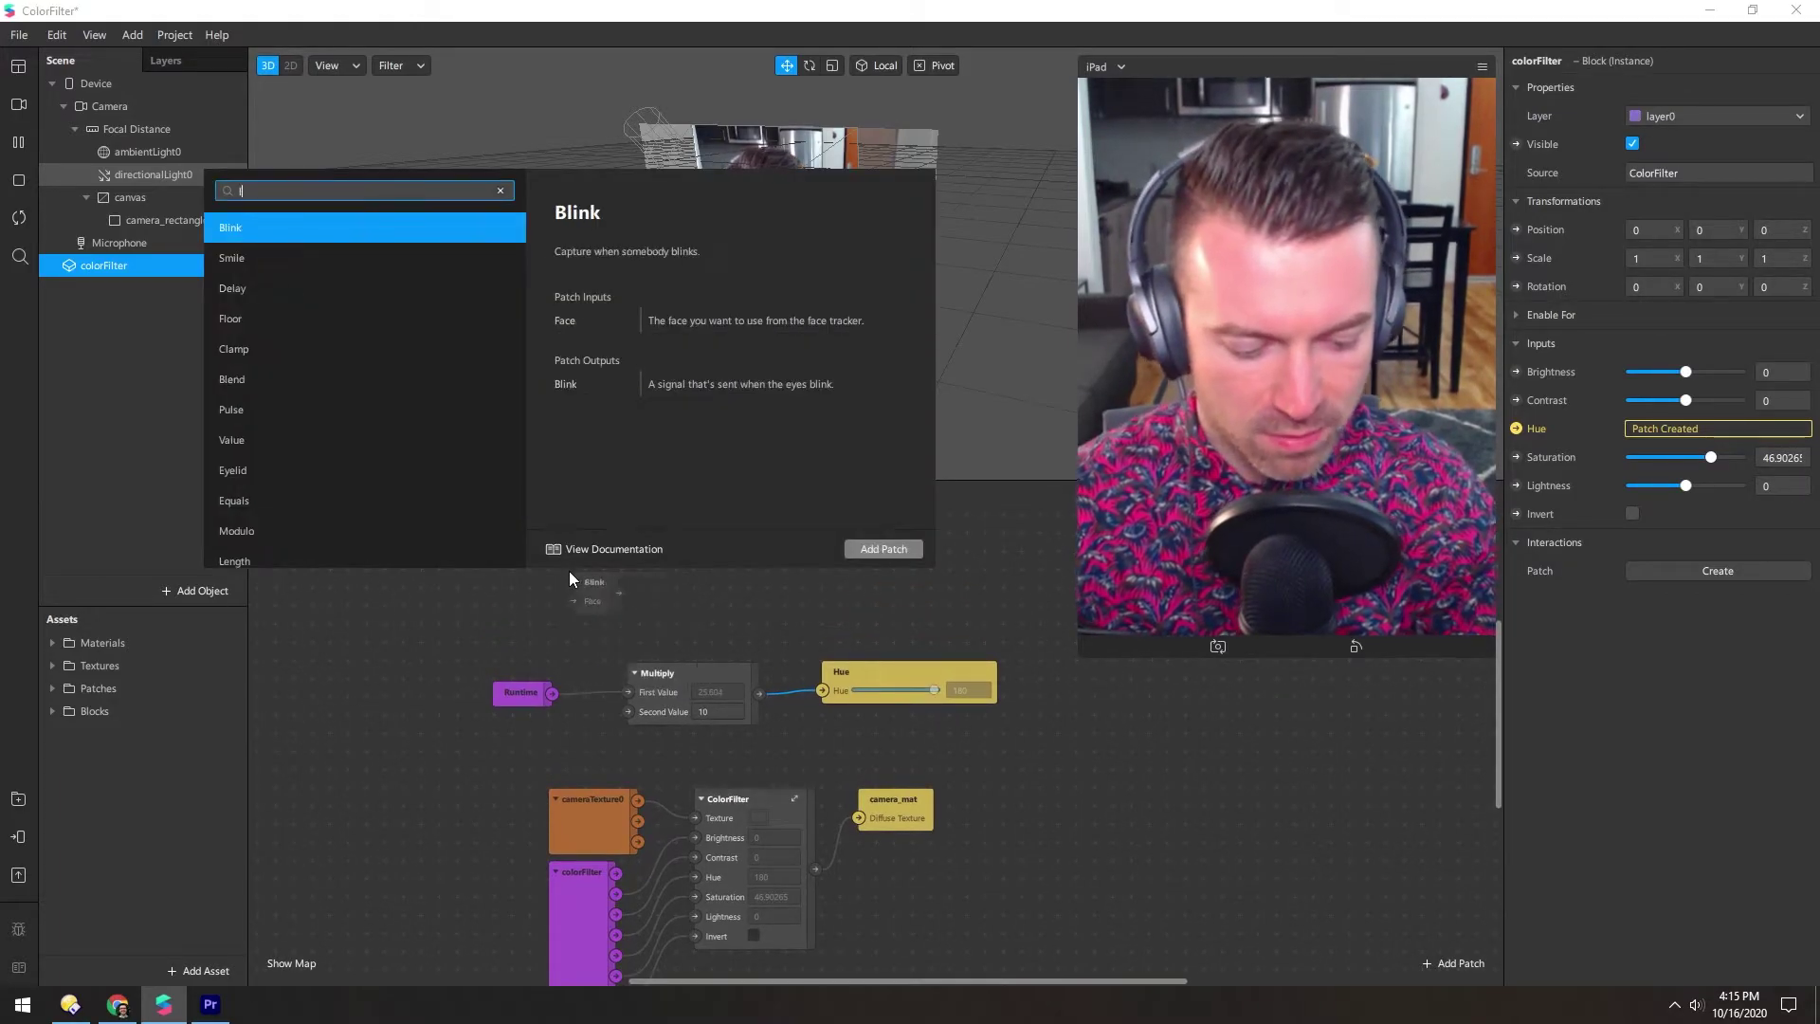
type("oop")
key("Return")
left_click_drag(582, 578, 522, 536)
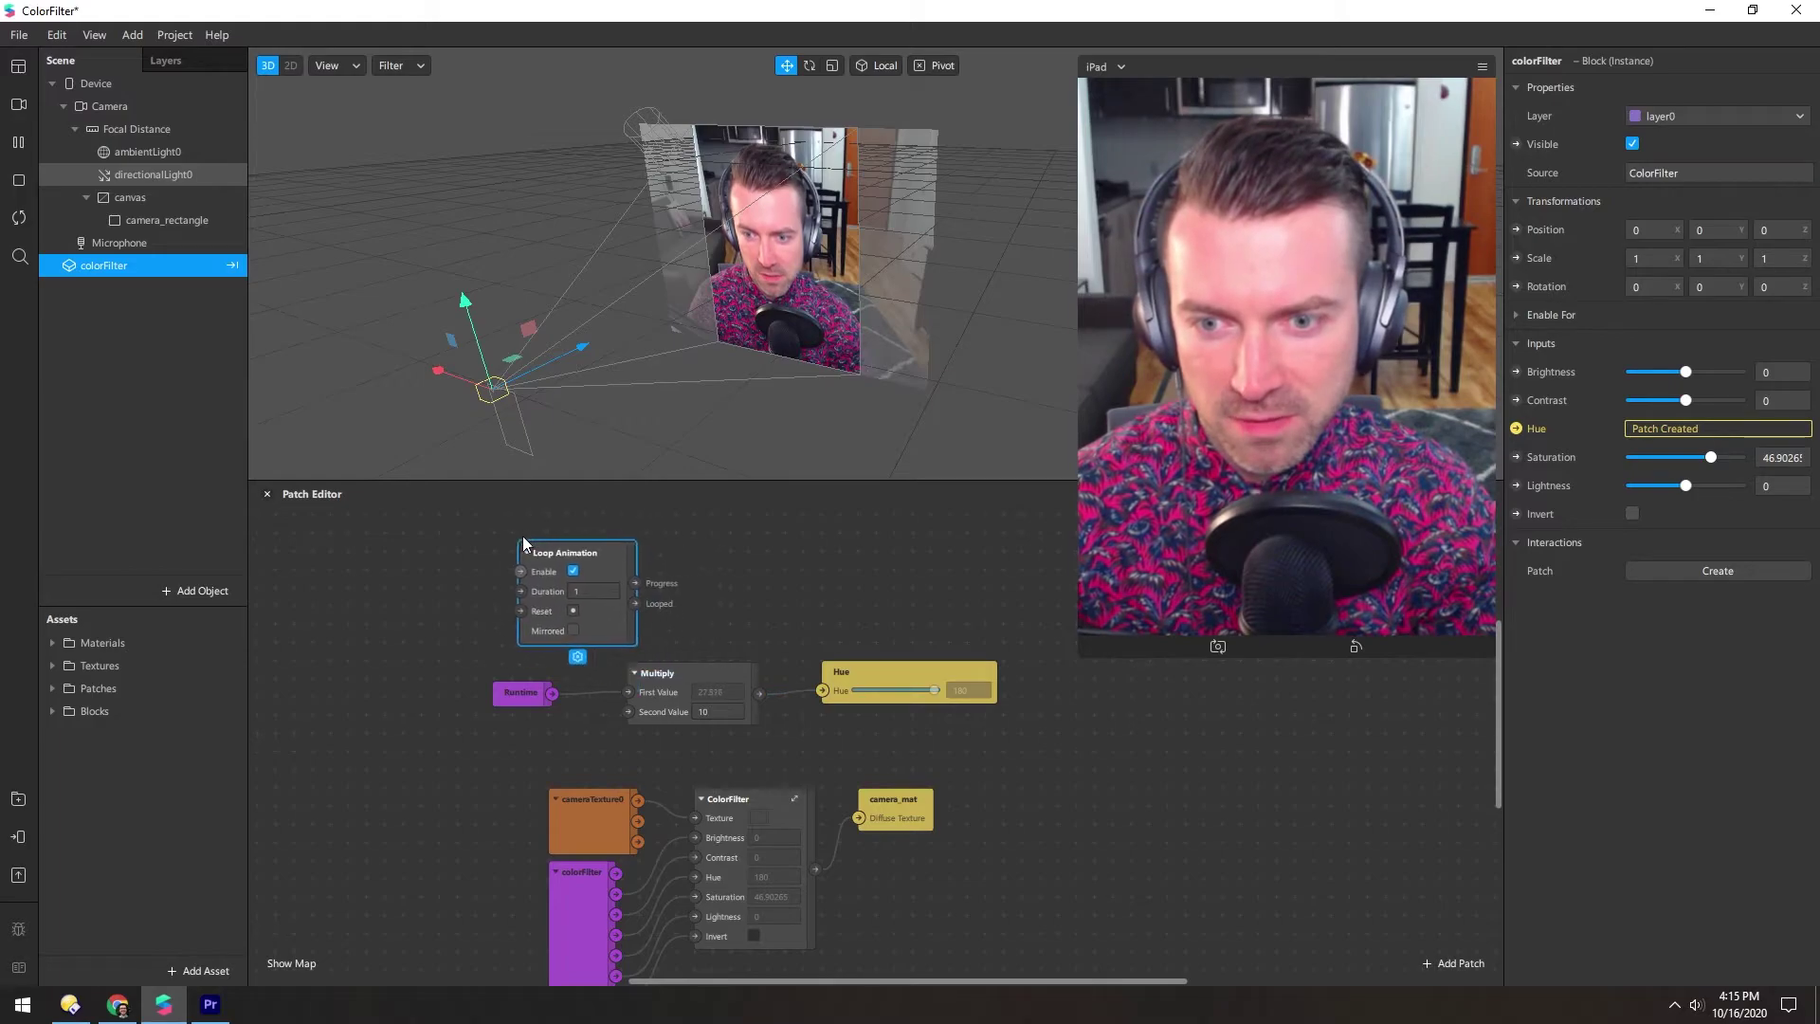
left_click_drag(626, 573, 698, 571)
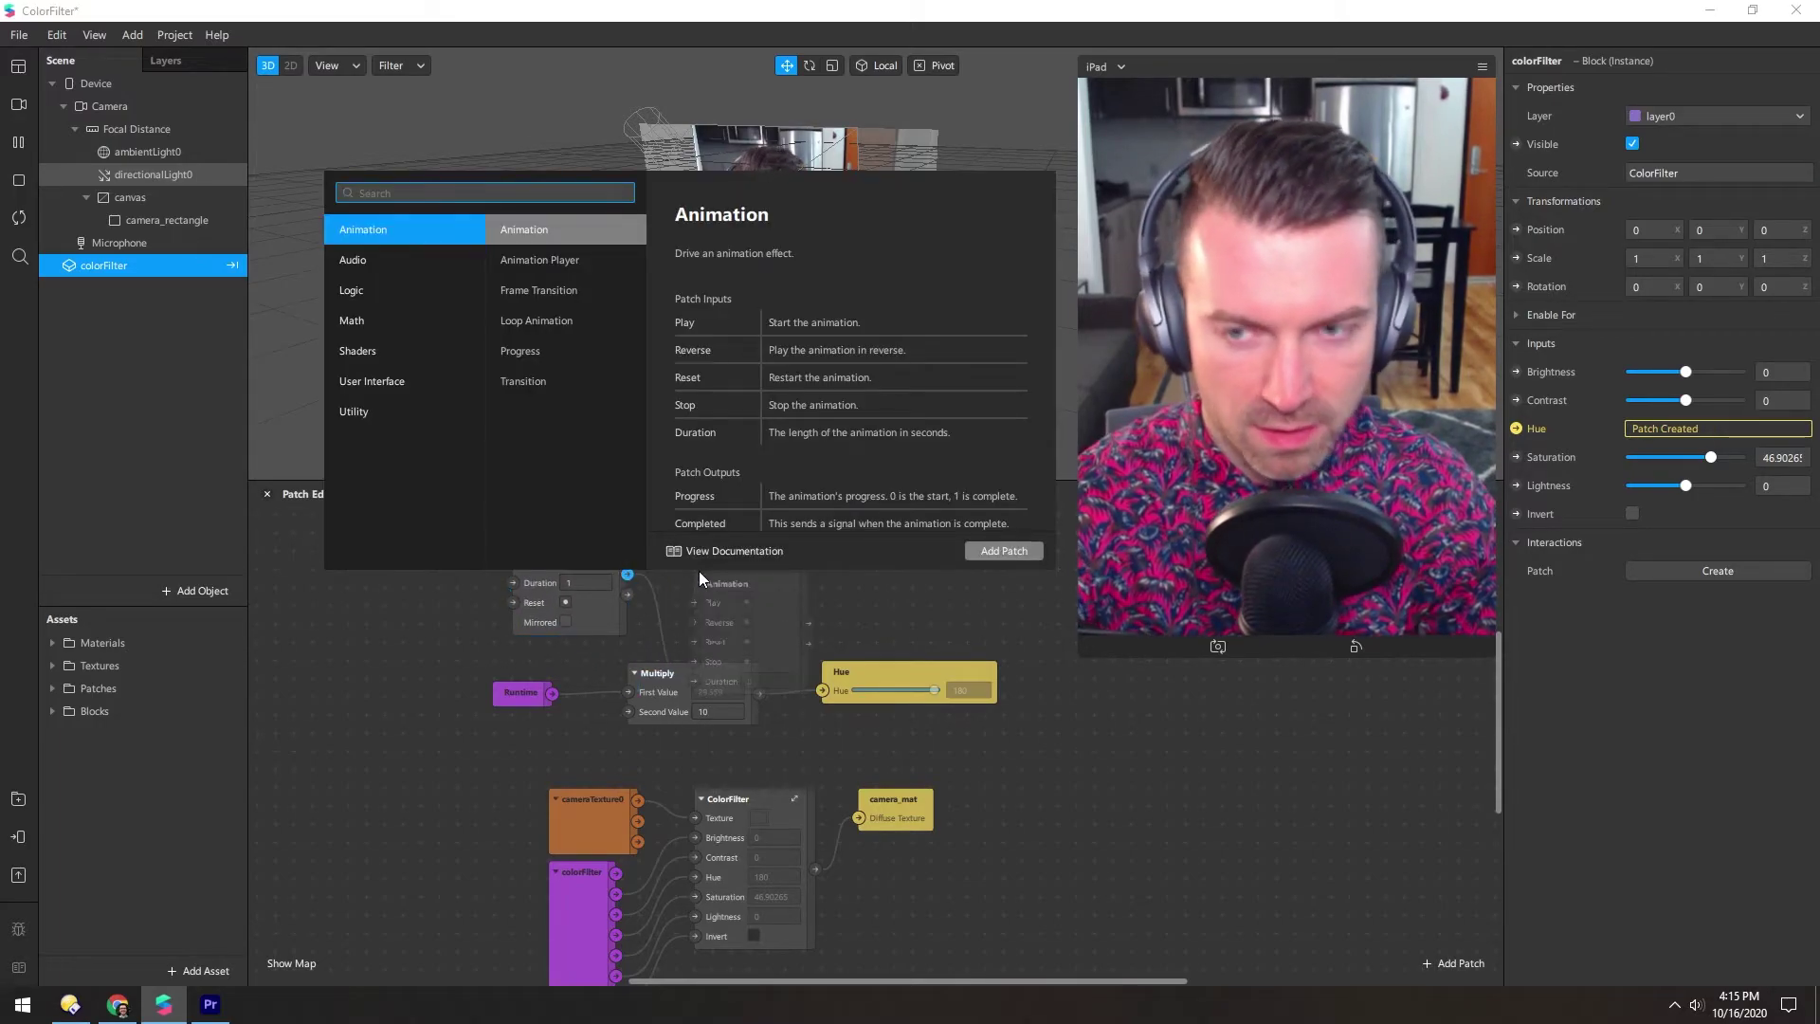
type("transi")
key("Return")
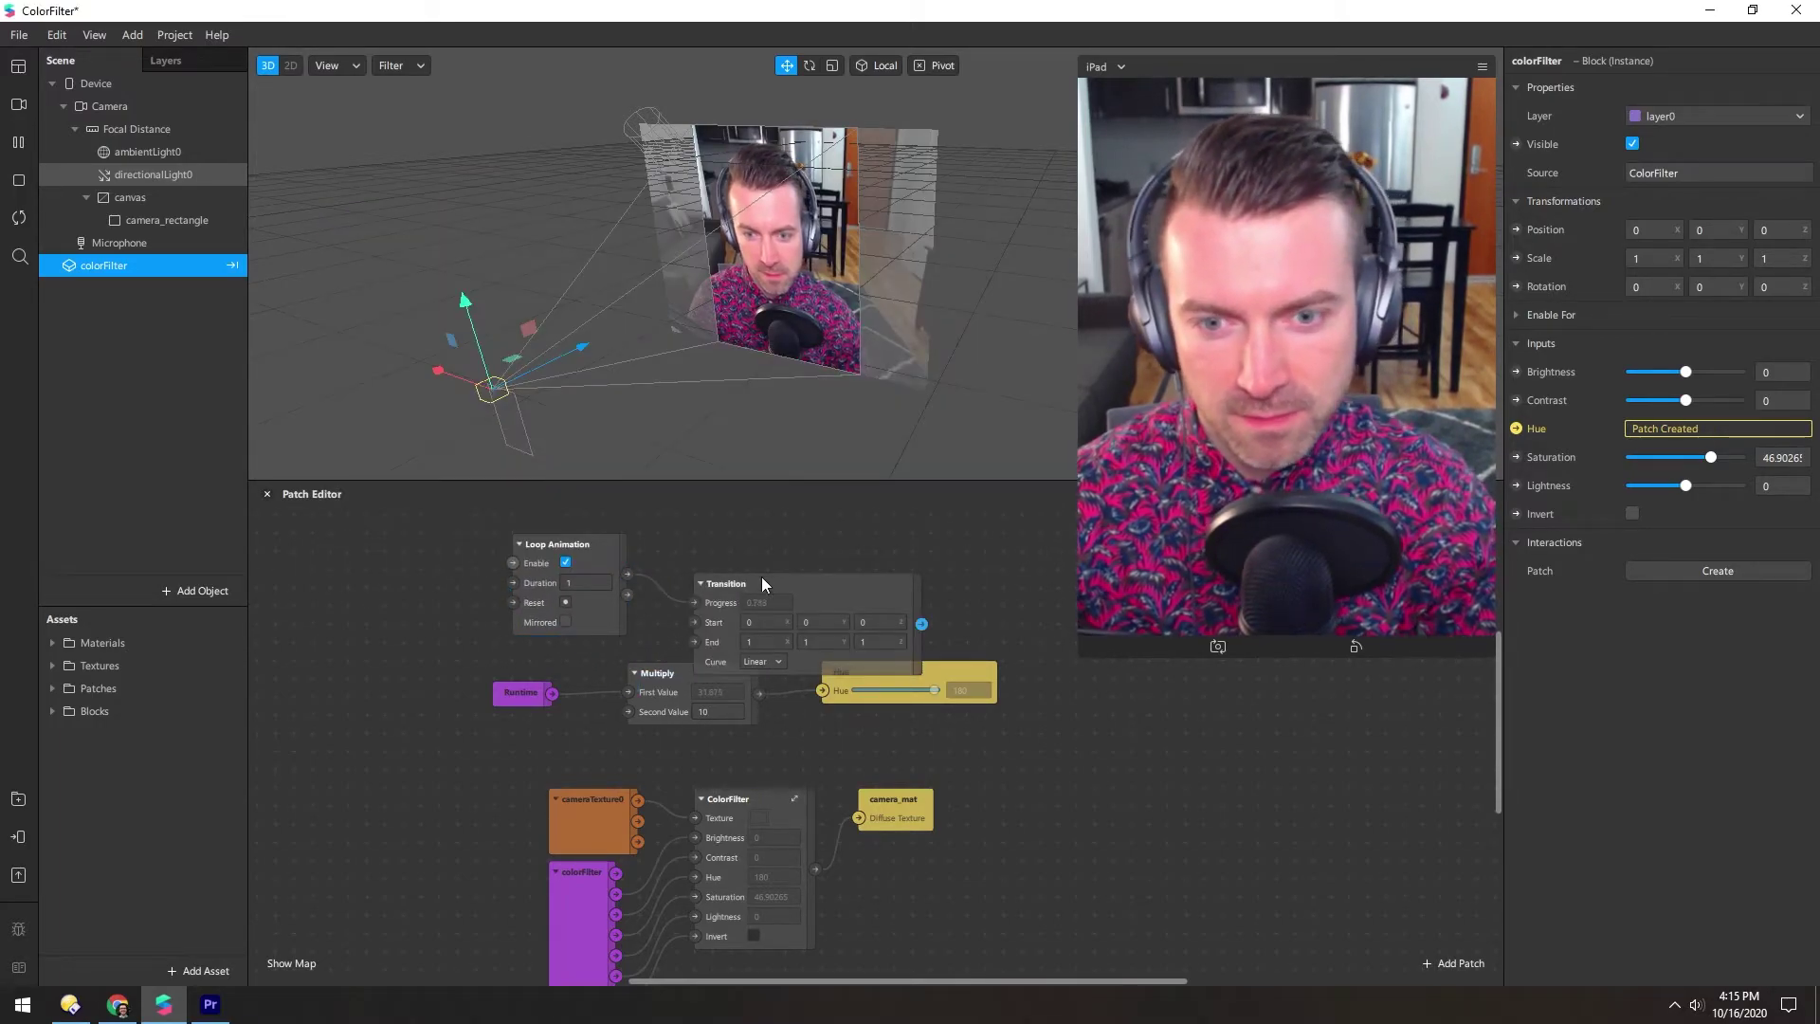
left_click(740, 537)
- Delete the Runtime and Multiply patches and rearrange the Hue, Loop Animation and Transition patches
left_click_drag(469, 730, 668, 671)
key("Delete")
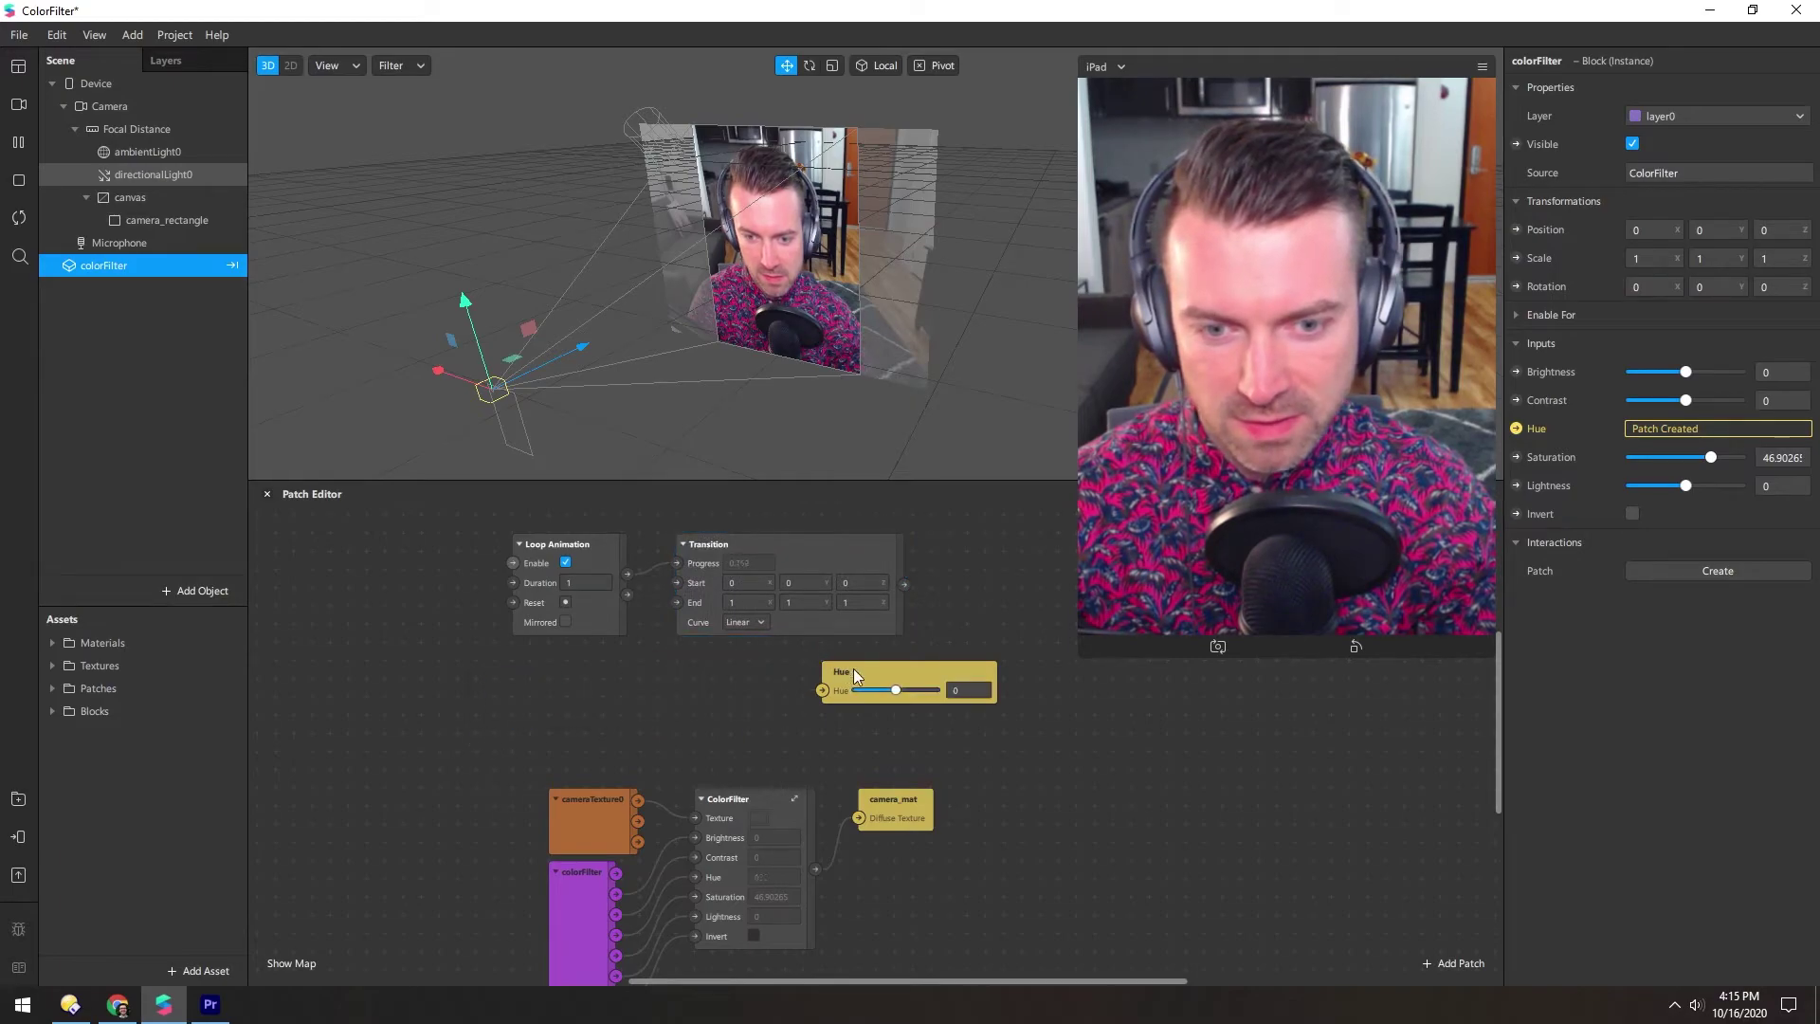
left_click_drag(854, 668, 926, 650)
left_click_drag(358, 612, 650, 657)
left_click(695, 563)
- Set the Transition to a Number from -180 to 180 with Exponential In-Out curve
left_click(660, 636)
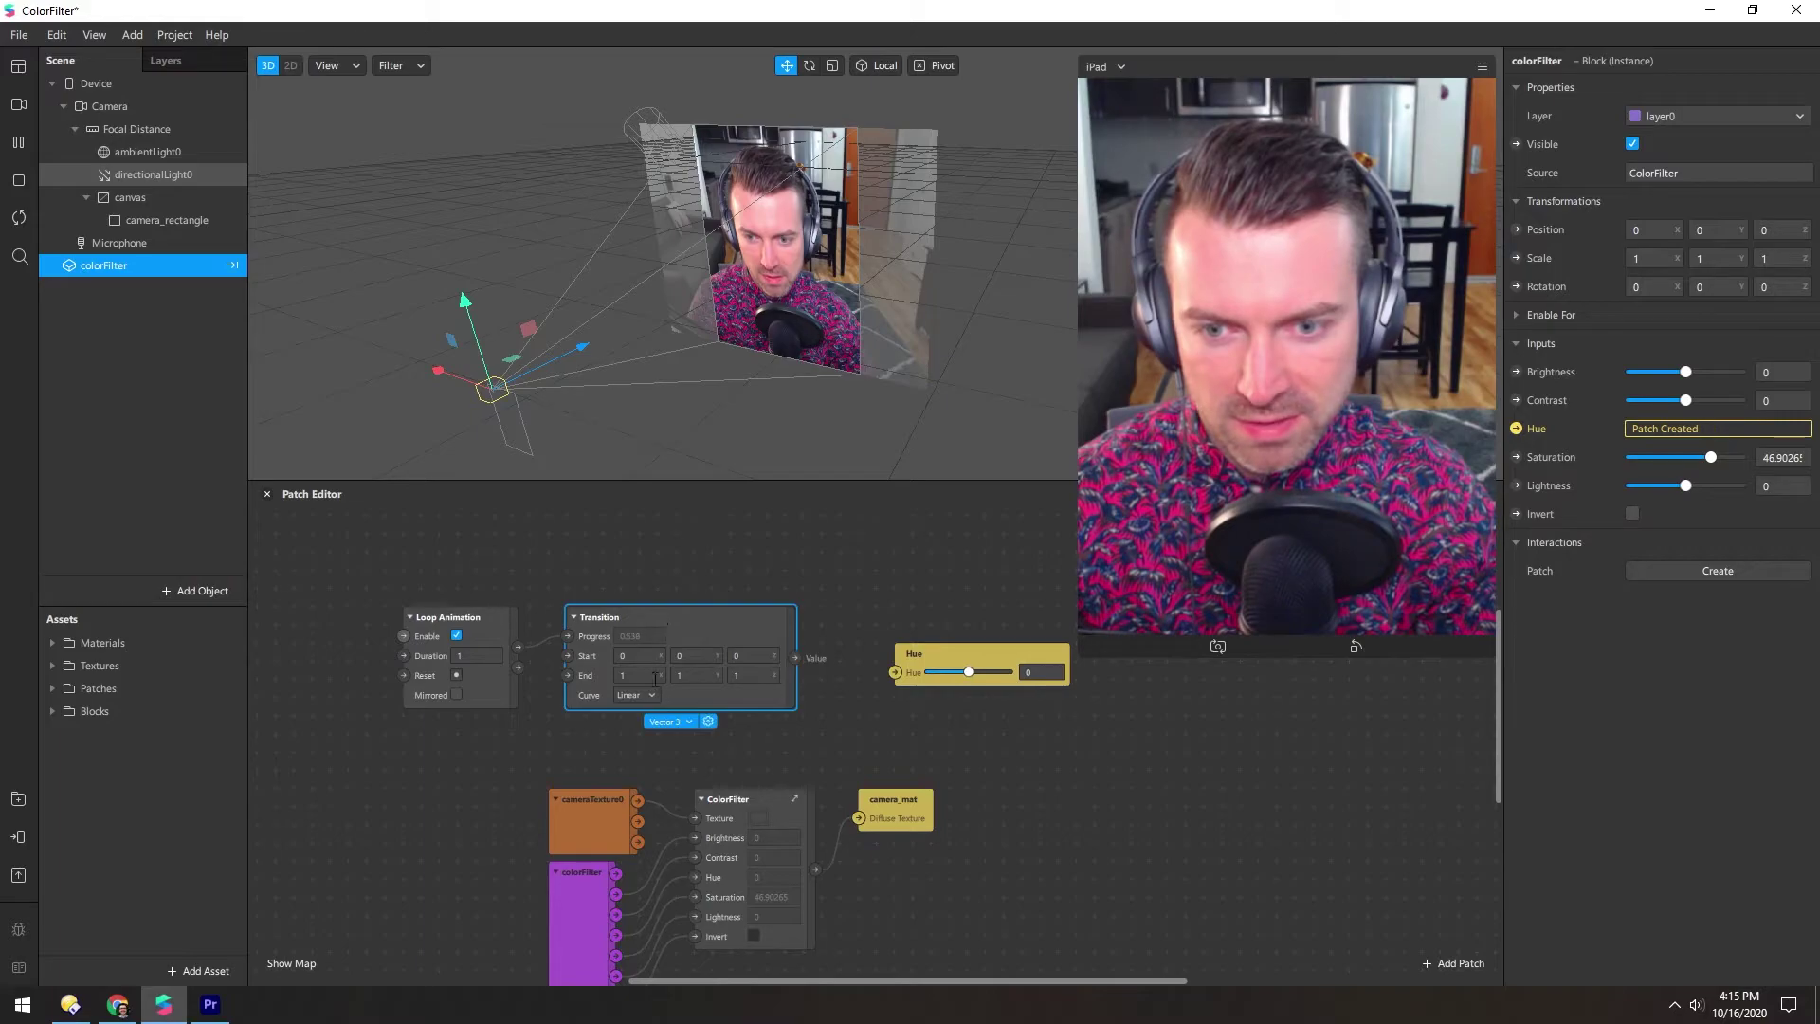
left_click(669, 721)
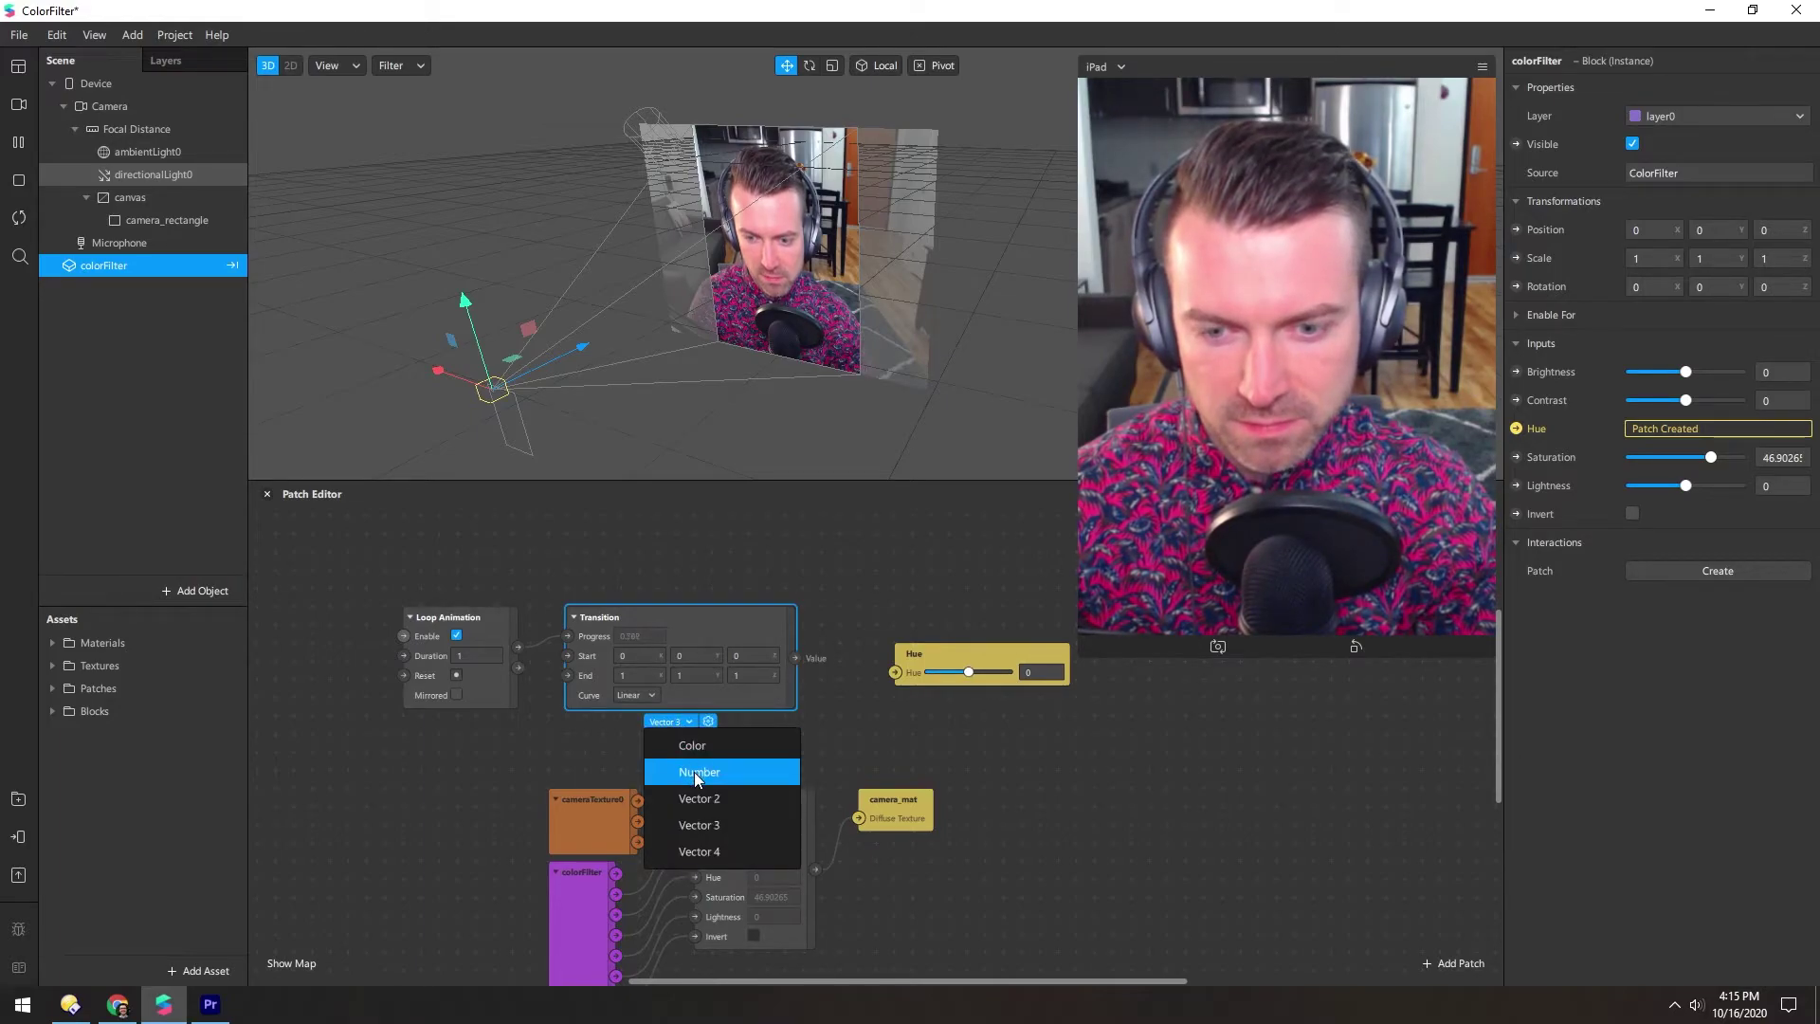
left_click(694, 772)
left_click_drag(968, 672, 884, 671)
left_click(637, 656)
type("-180")
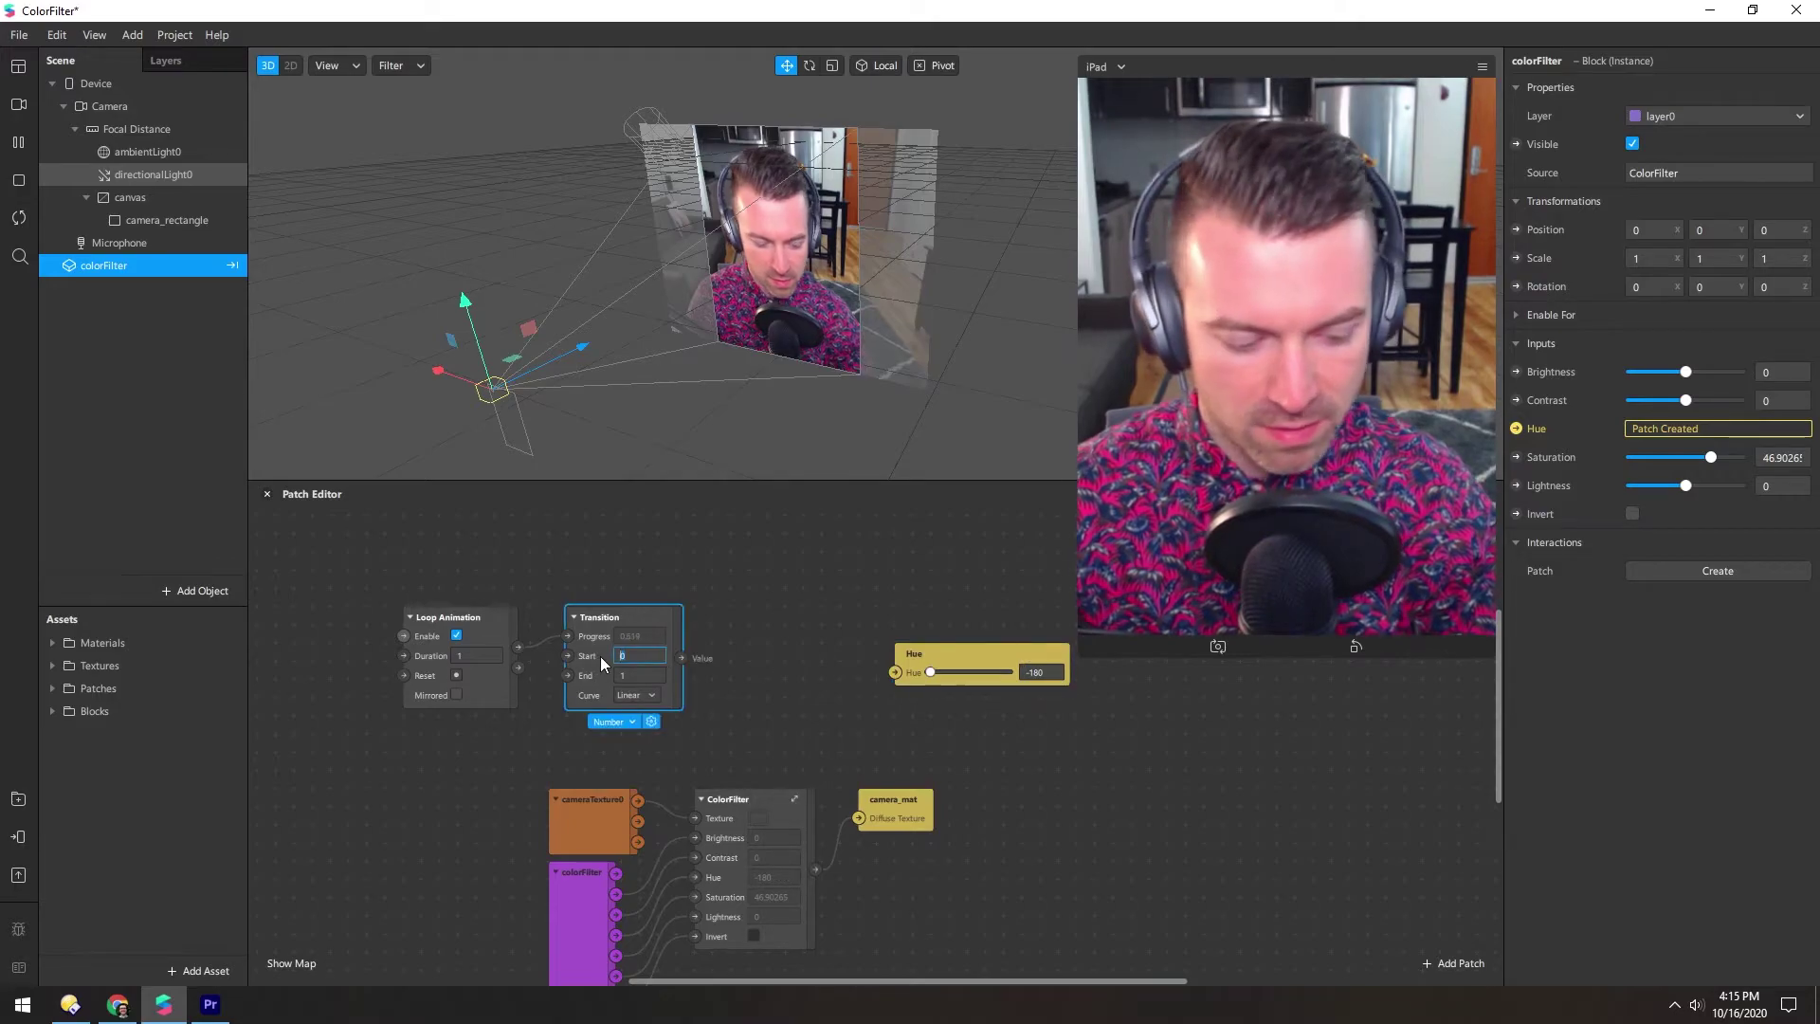
left_click(618, 679)
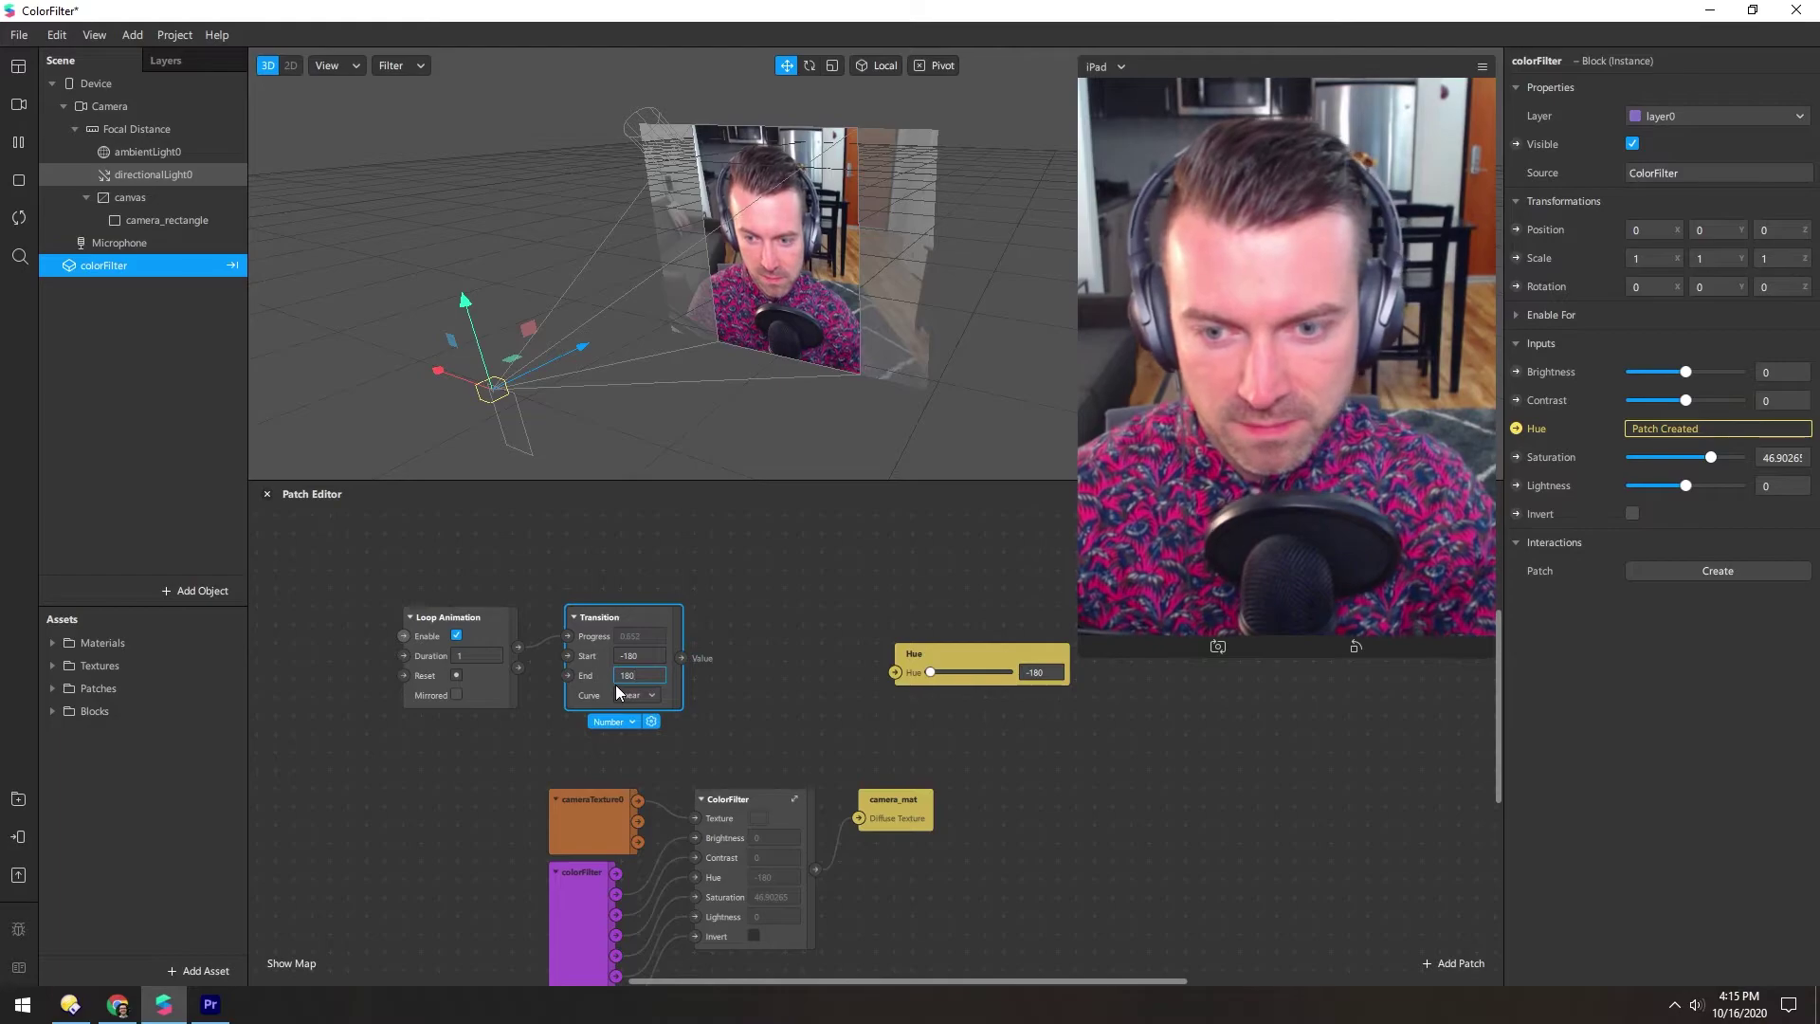
left_click(651, 696)
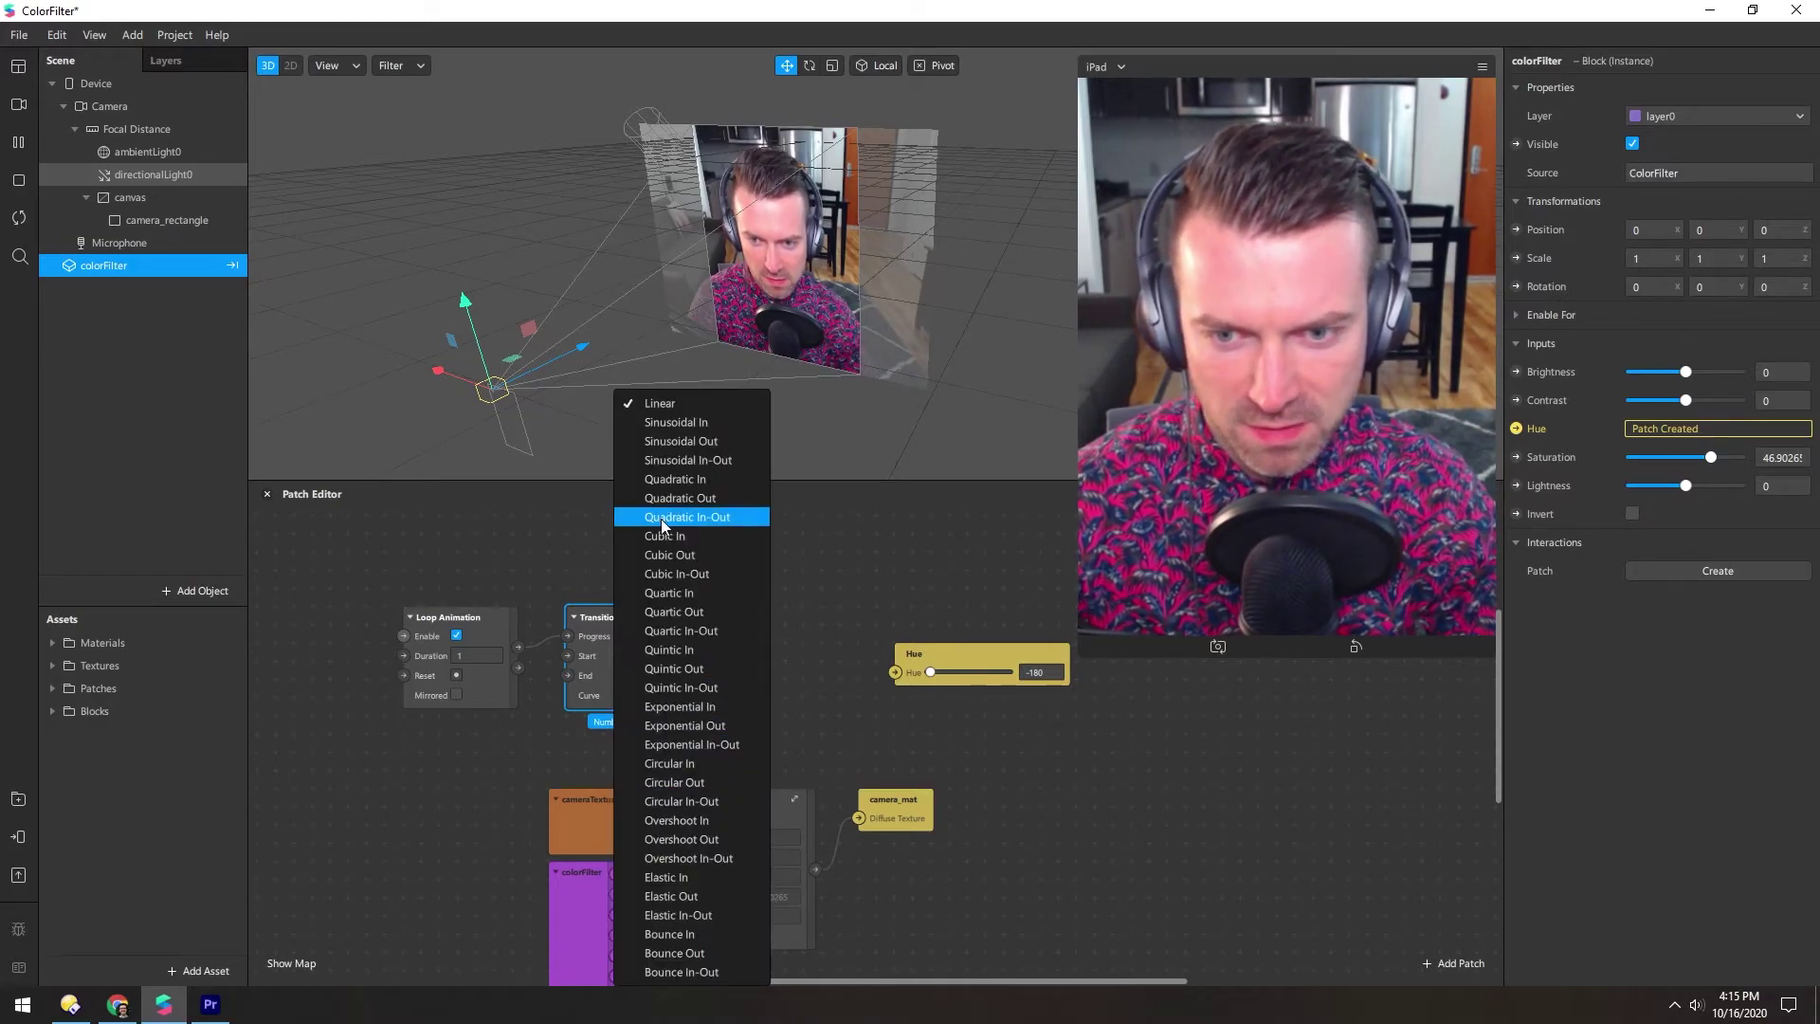
left_click(683, 744)
left_click_drag(901, 646, 809, 610)
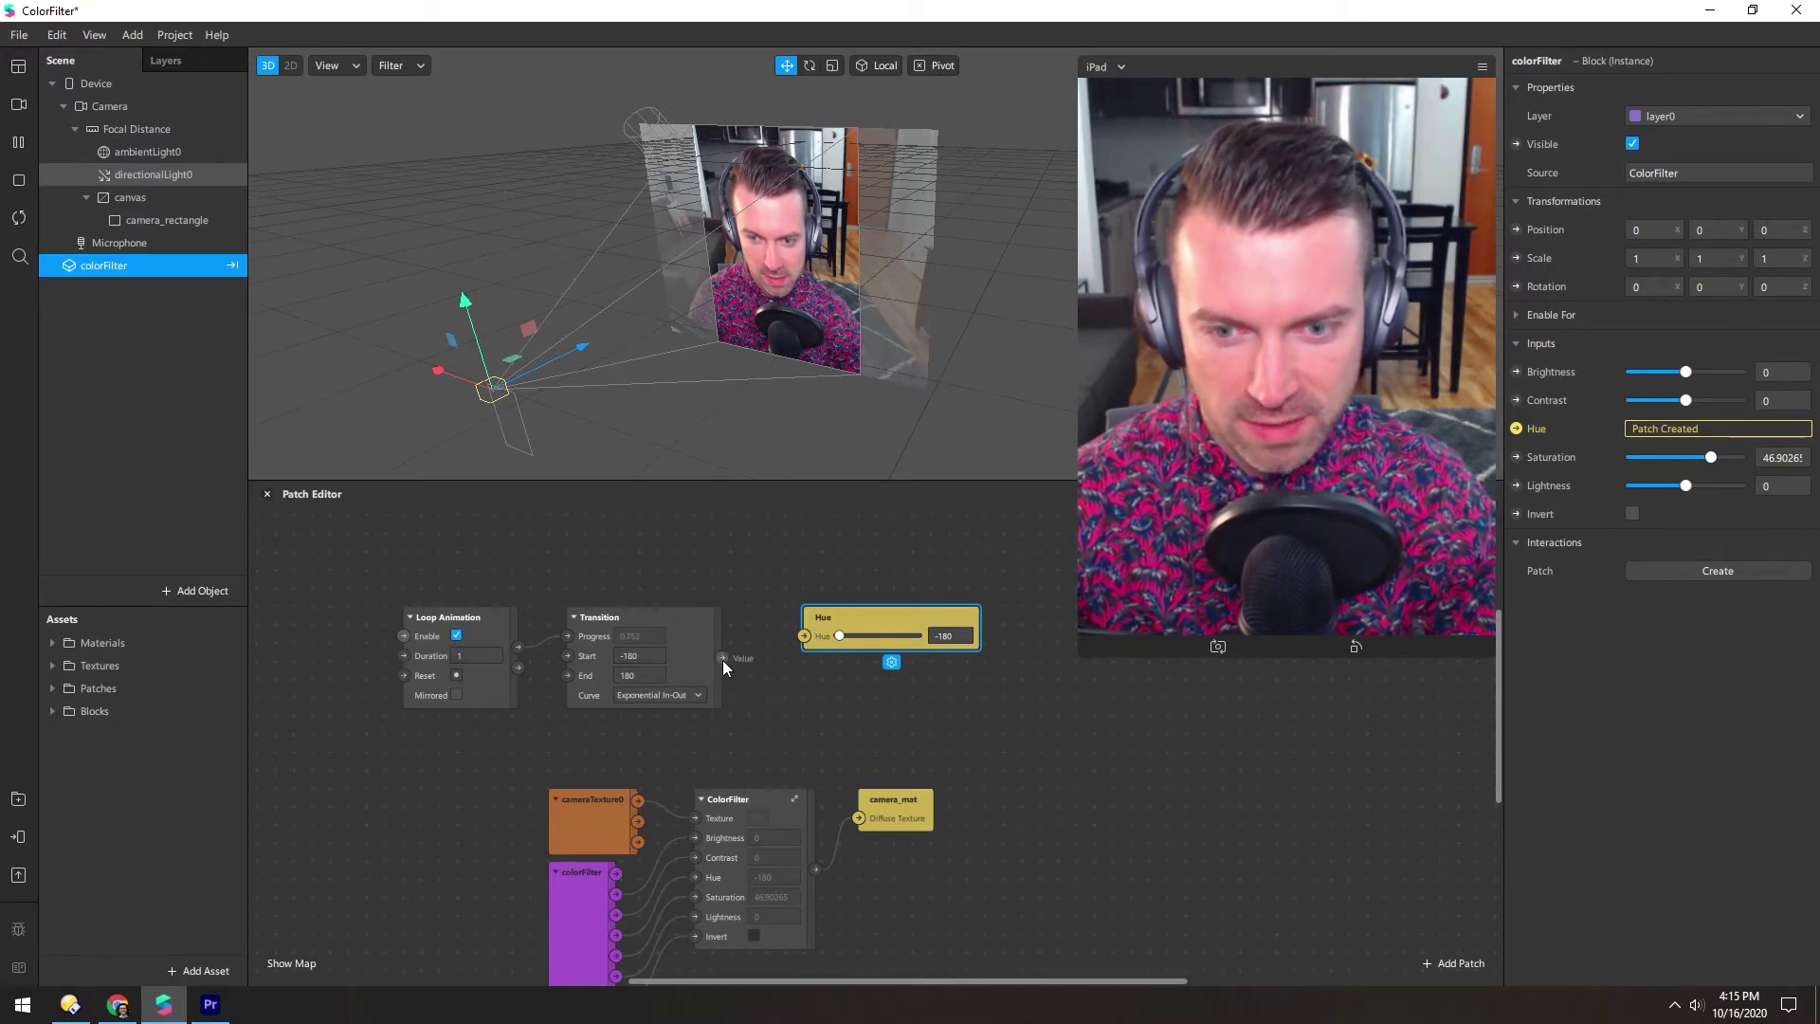
- Wire Transition's Value into the Hue patch and set Loop Animation Duration to 5
left_click_drag(723, 658, 804, 635)
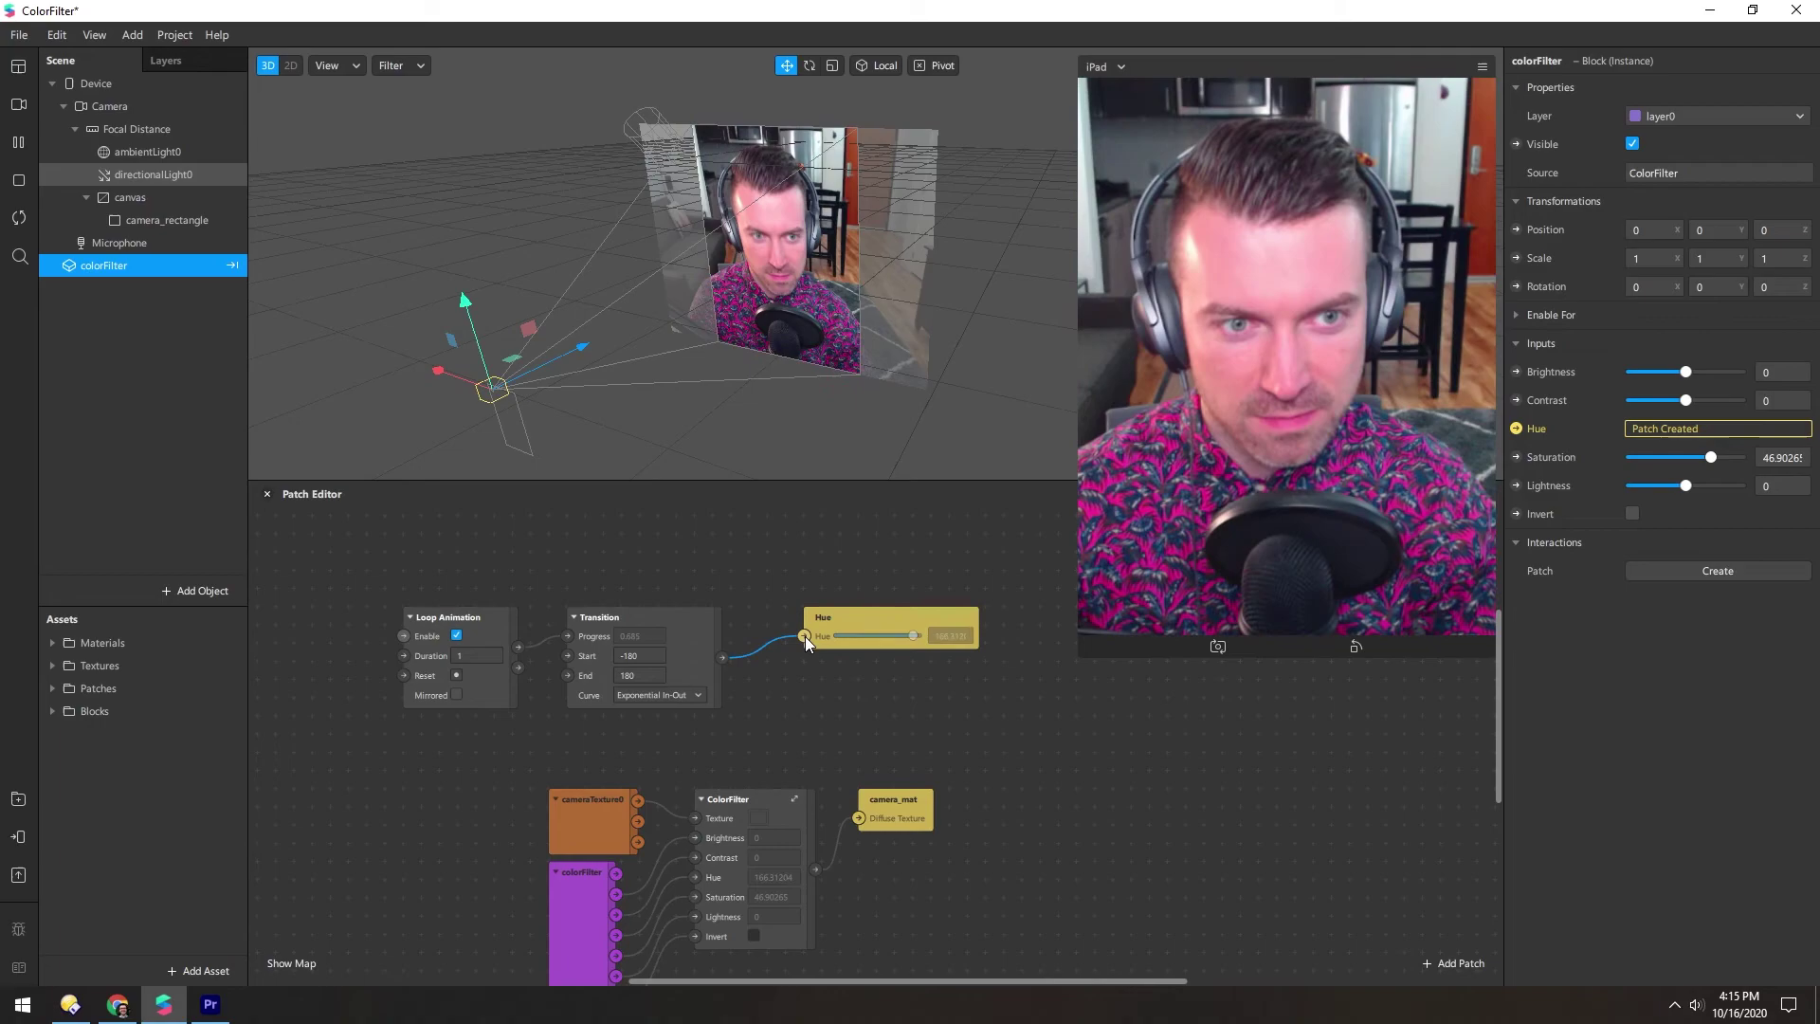
left_click(473, 655)
type("5")
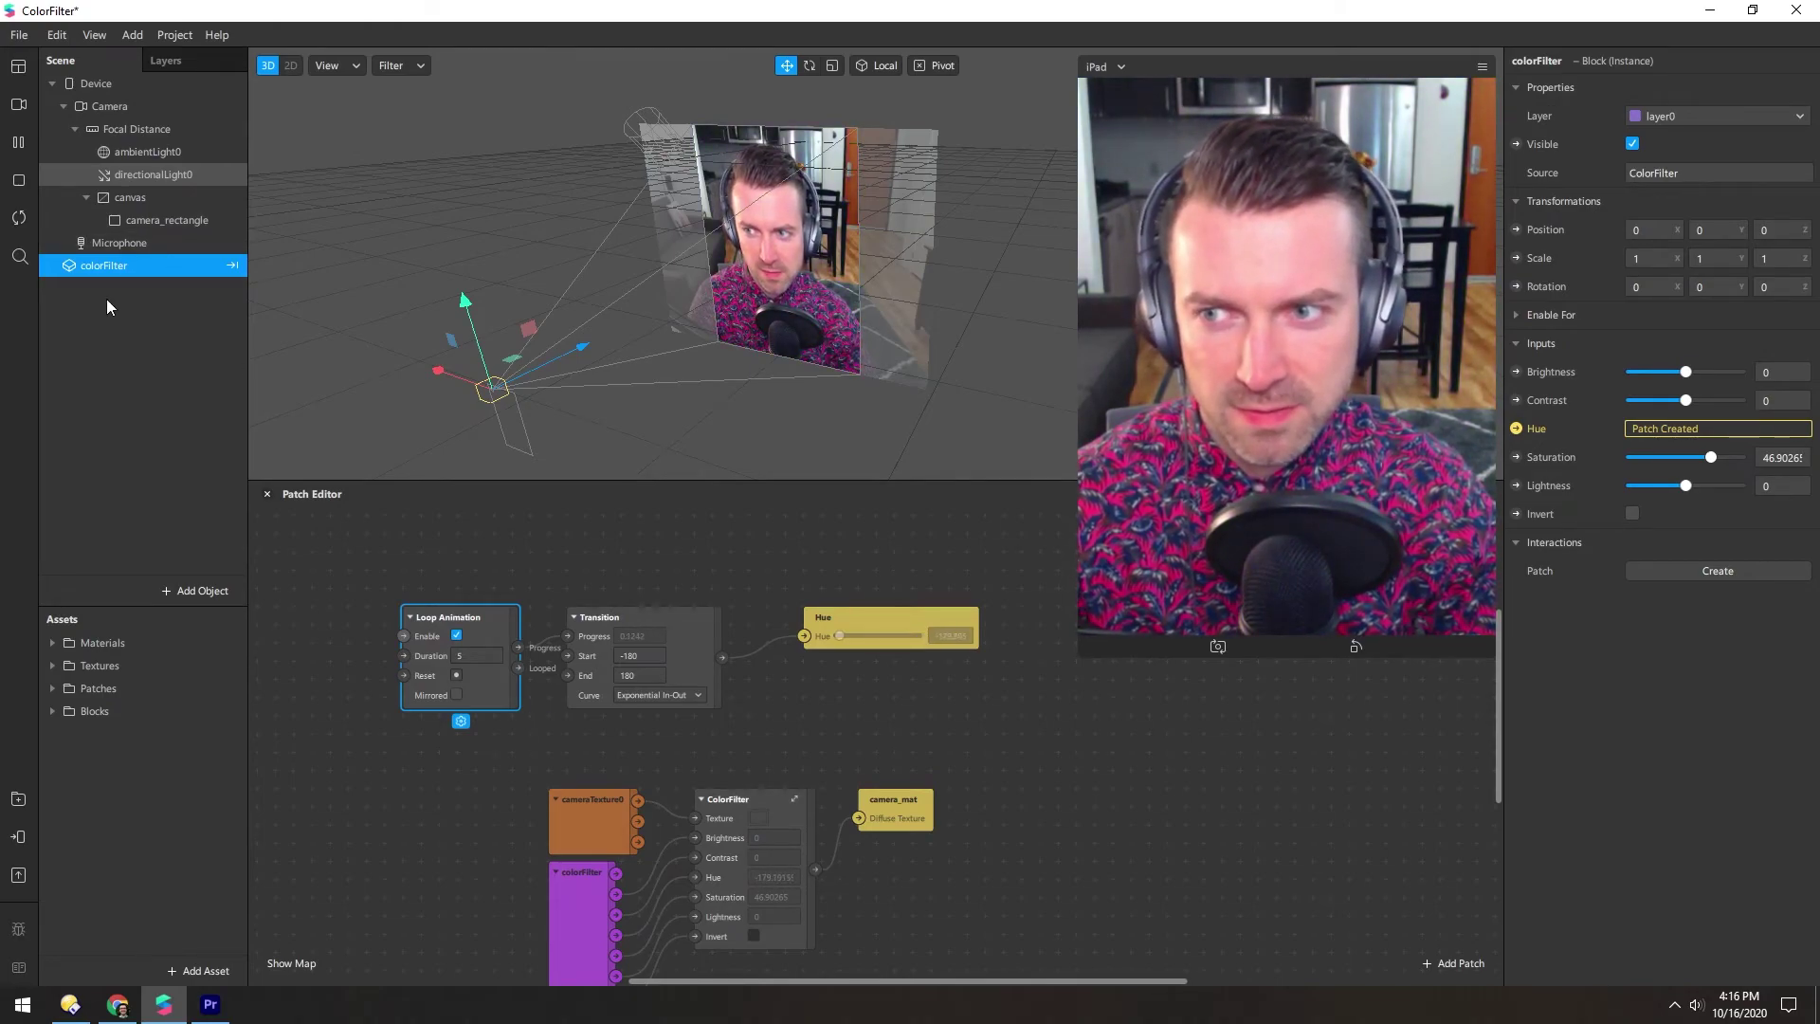
left_click(728, 798)
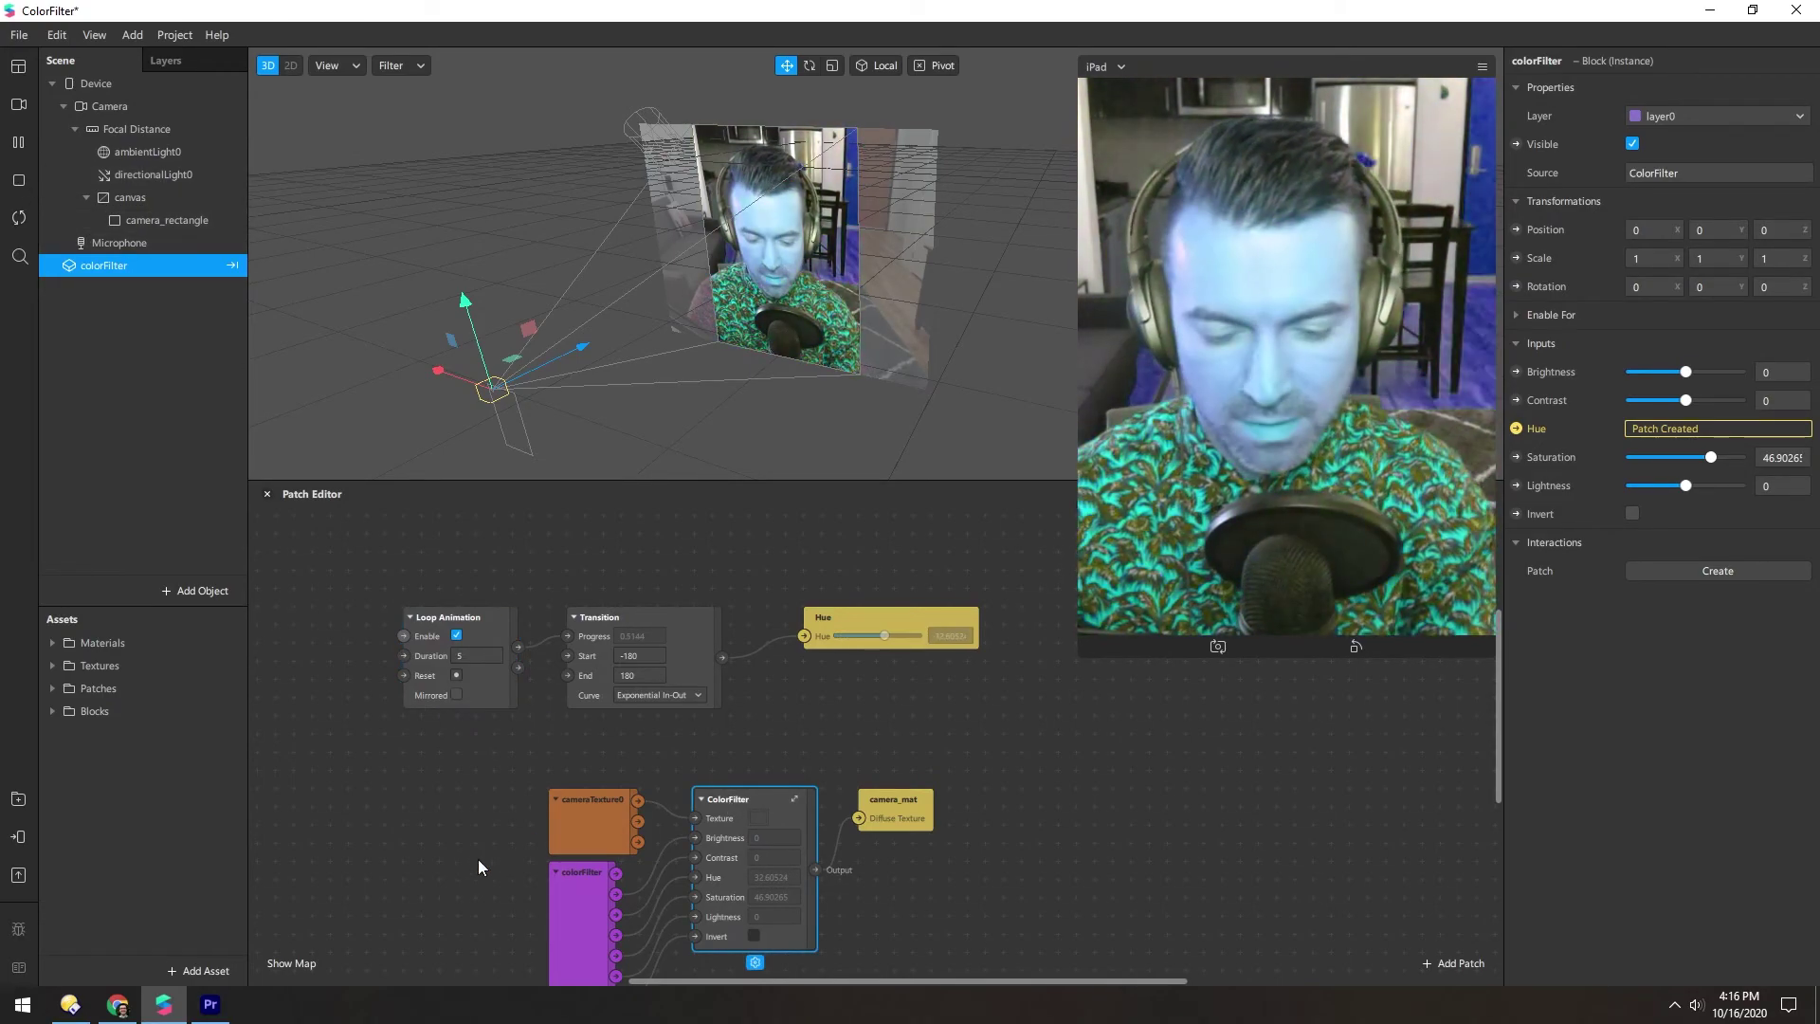
scroll(503, 759, "down", 4)
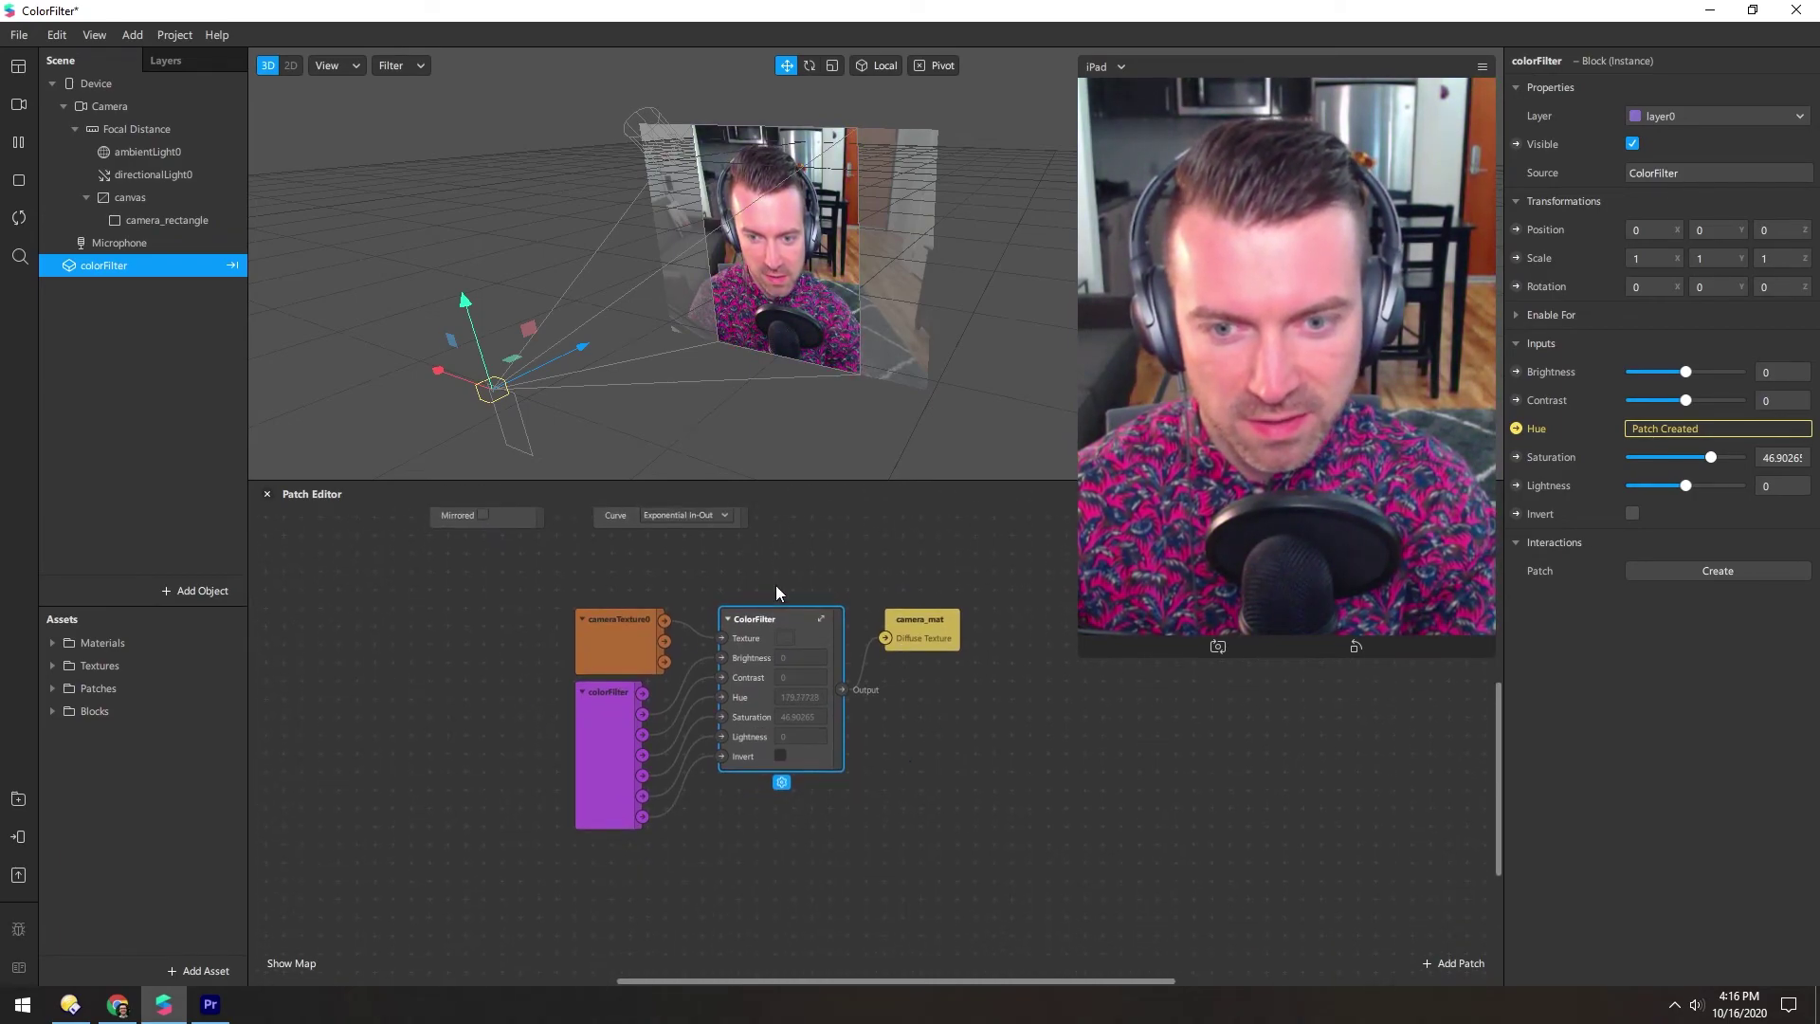
scroll(482, 745, "up", 4)
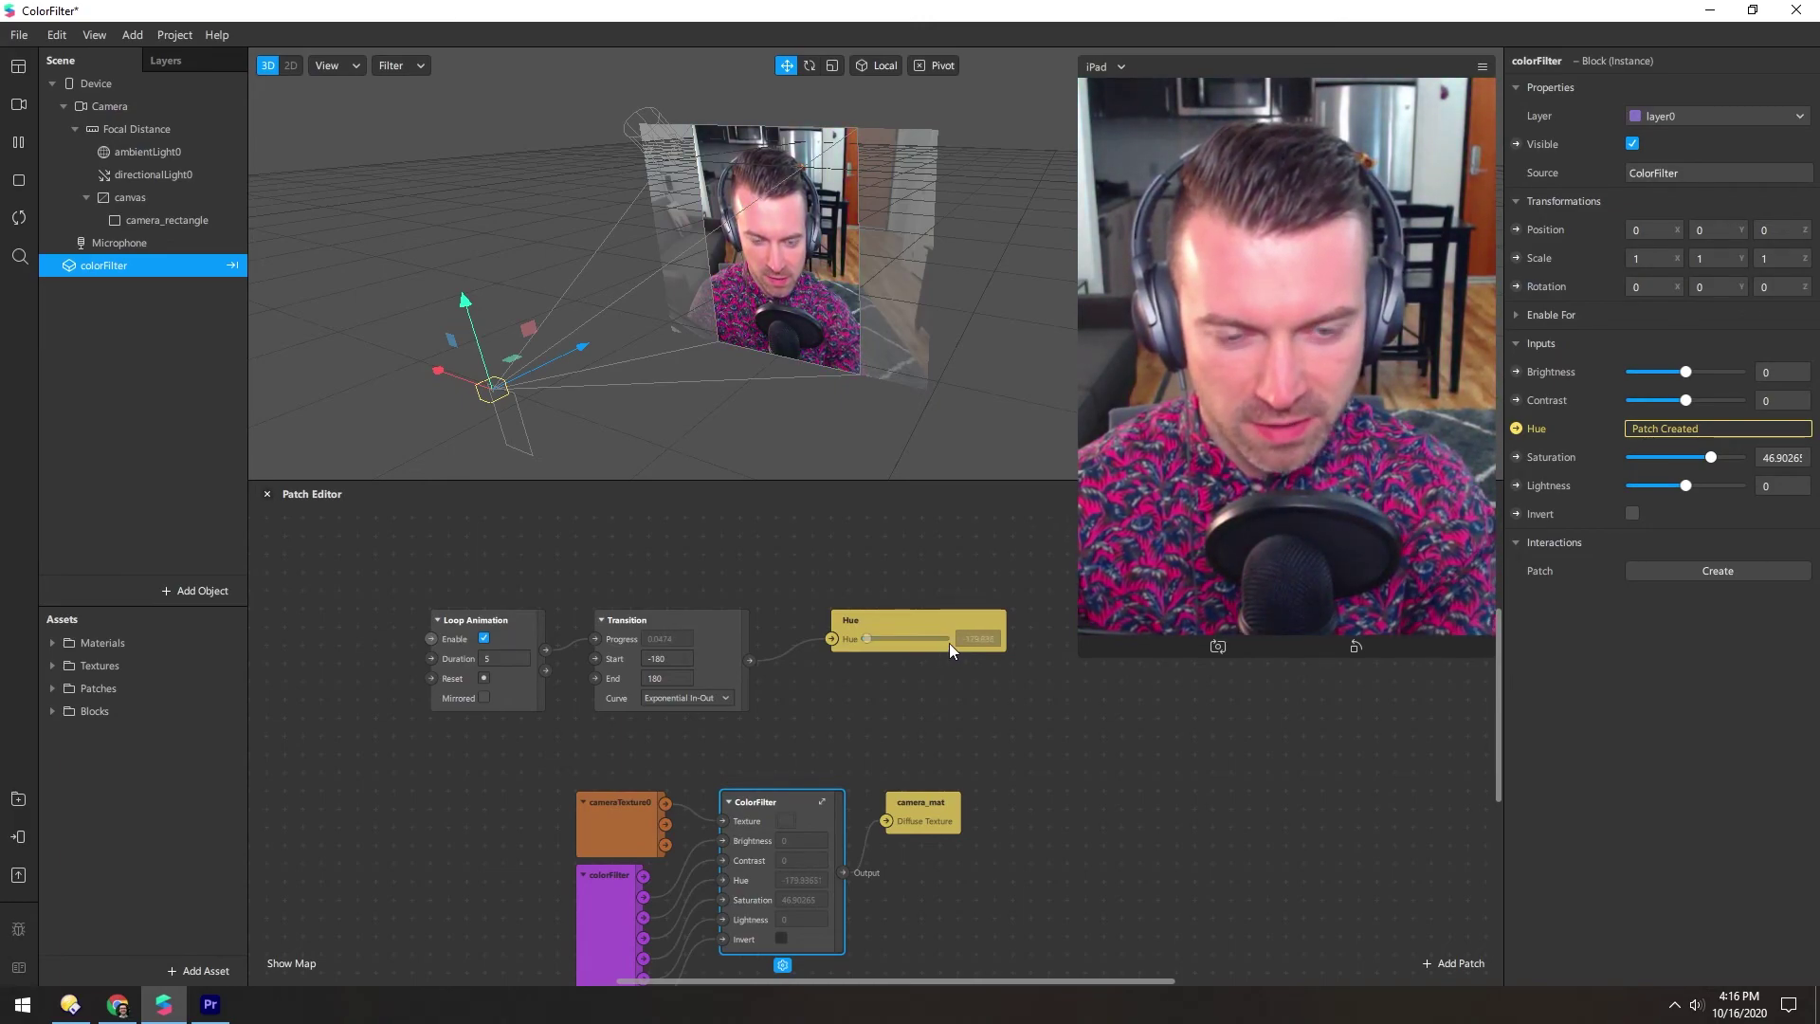
scroll(951, 642, "up", 5)
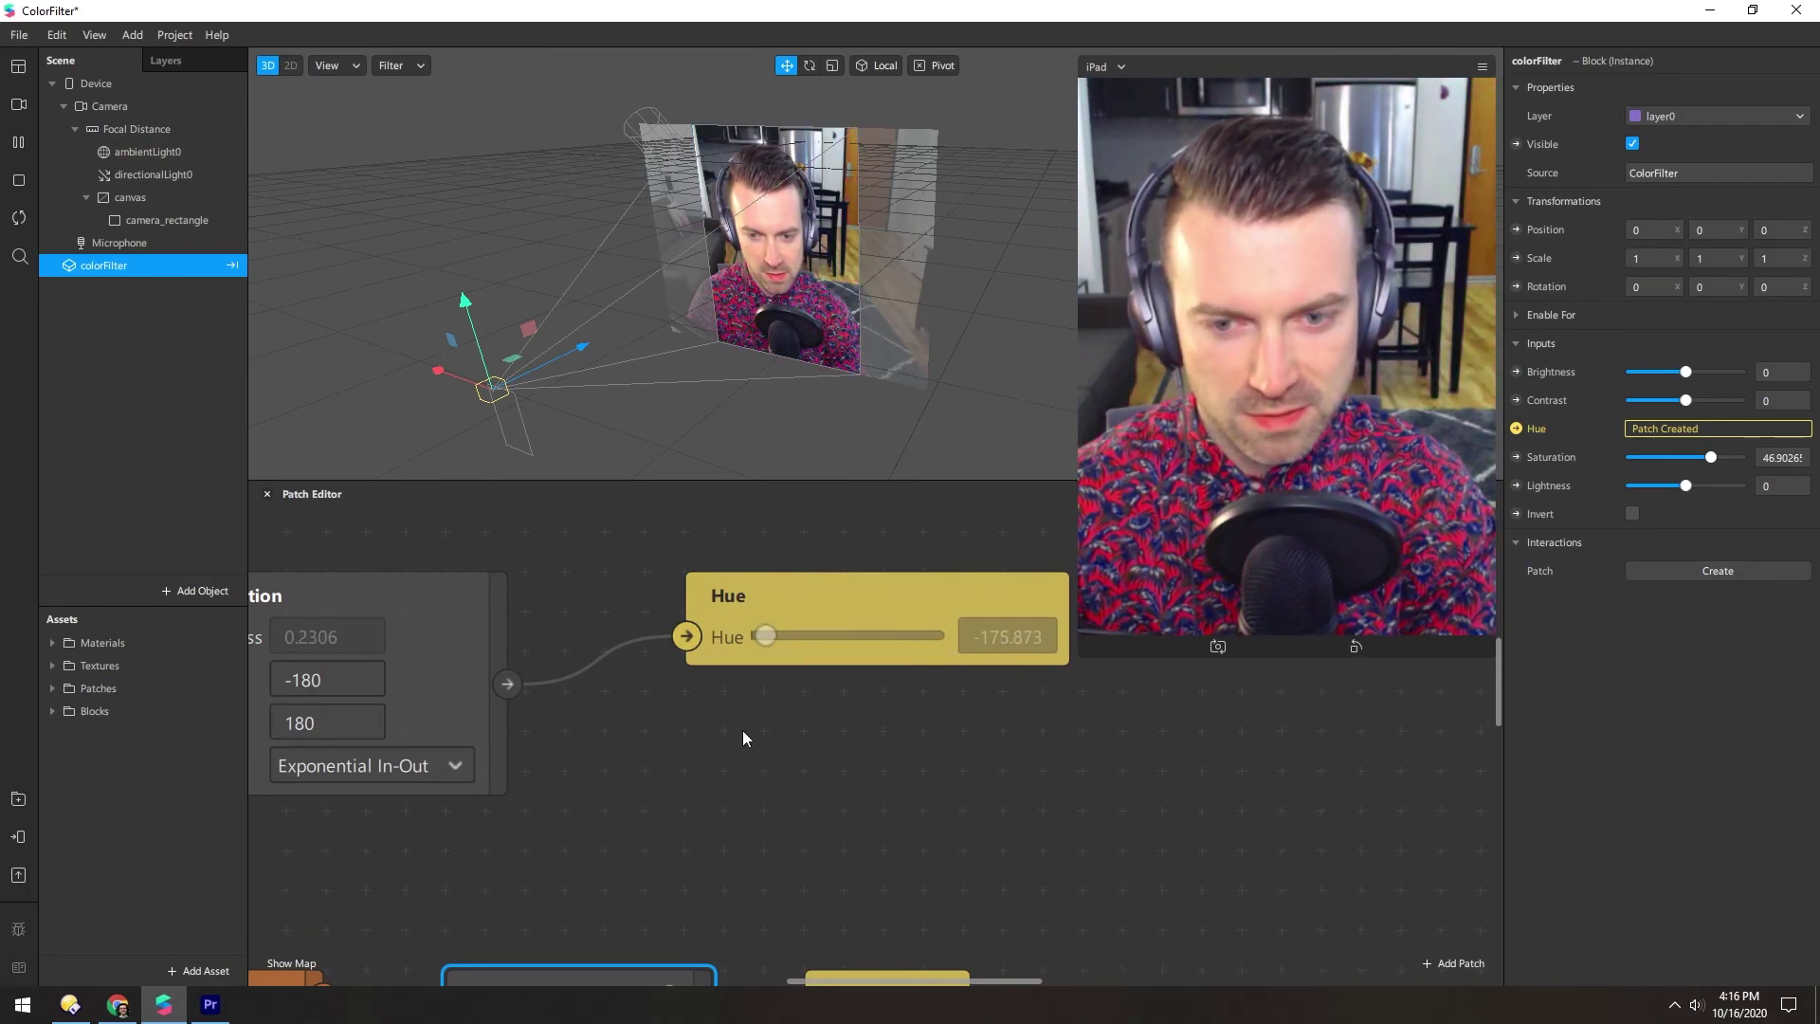
scroll(739, 720, "left", 3)
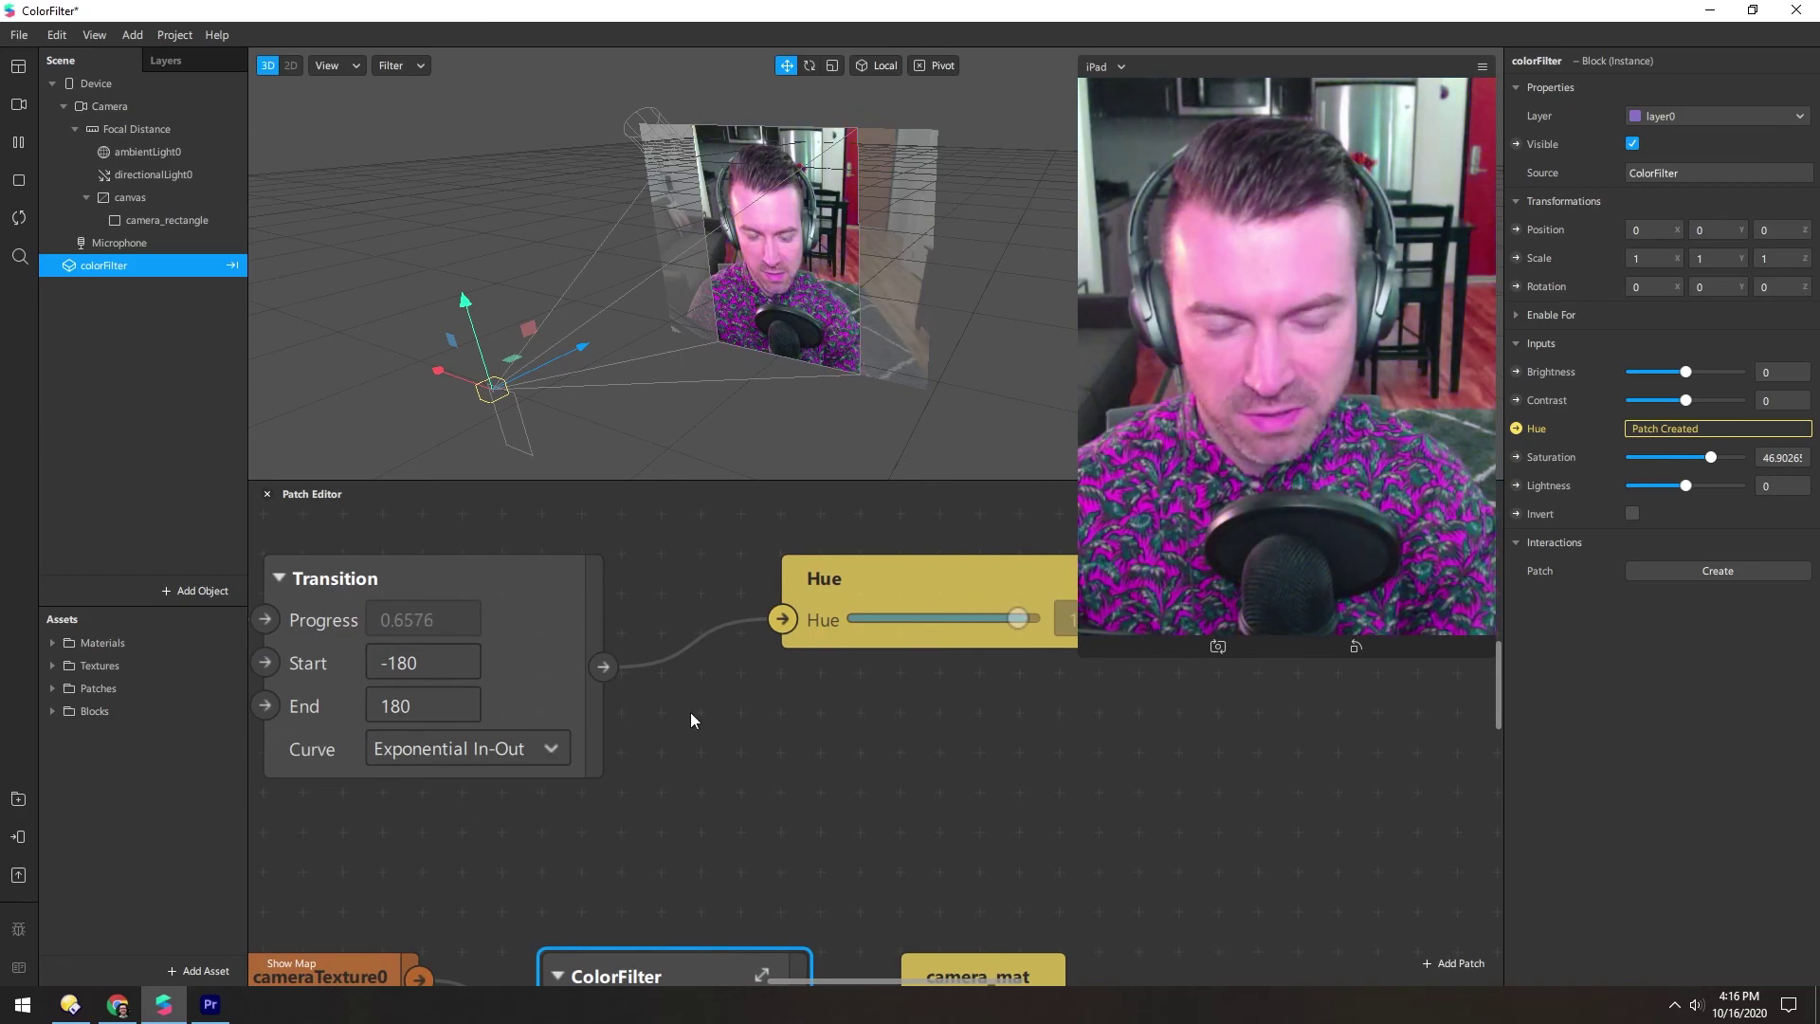
scroll(690, 713, "right", 2)
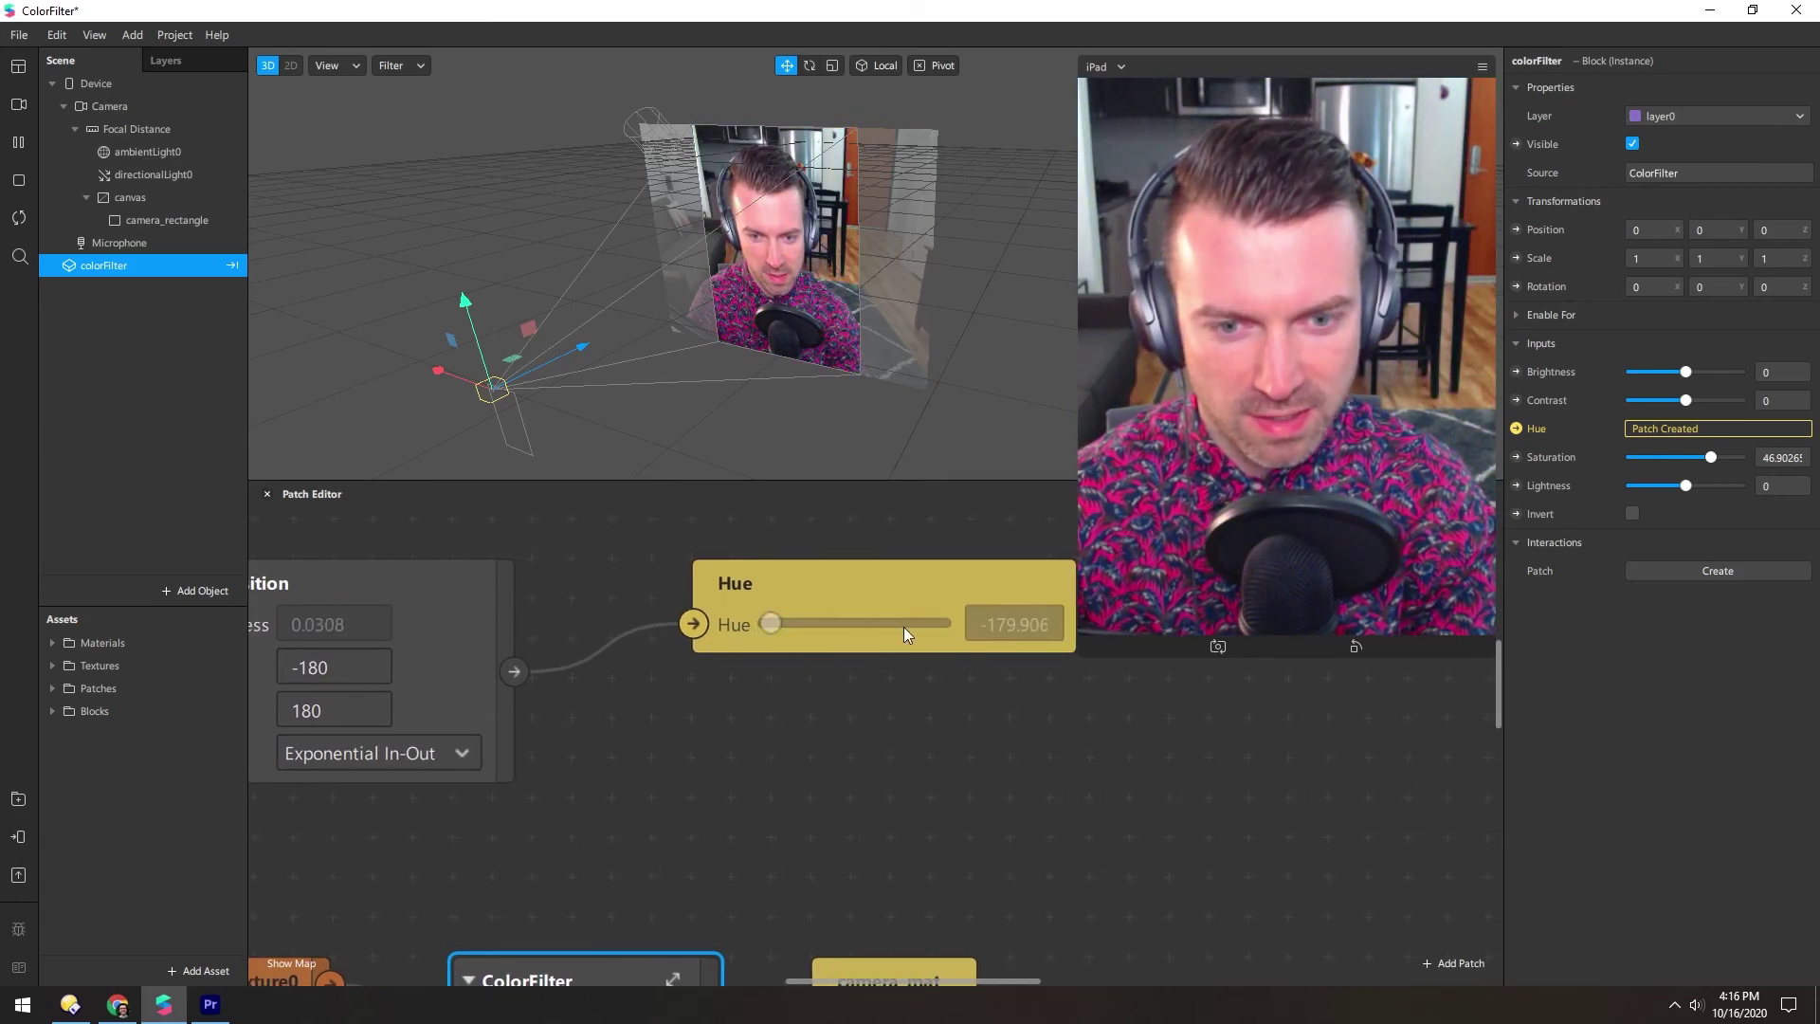